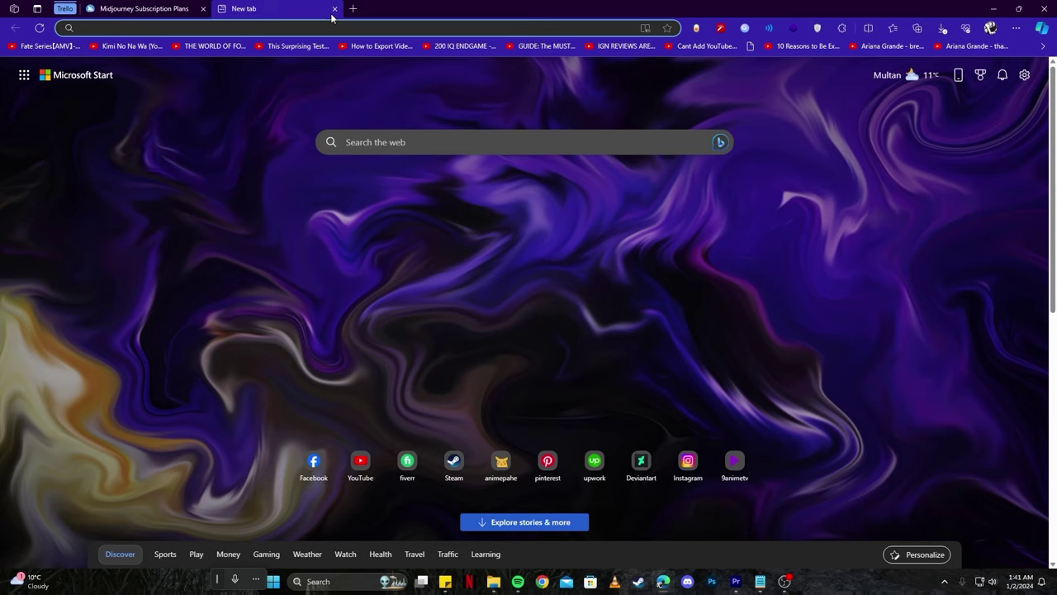
Step: Search the web for 'bing ai image creator' in a new Edge tab
{"action": "type", "text": "bing ai image "}
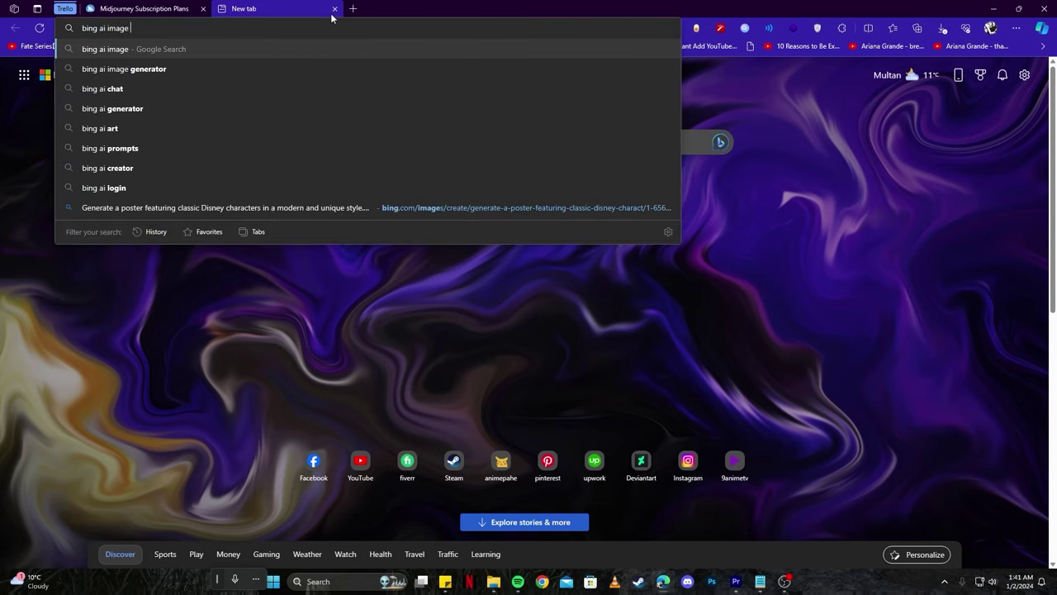
{"action": "type", "text": "creator"}
{"action": "key", "text": "Return"}
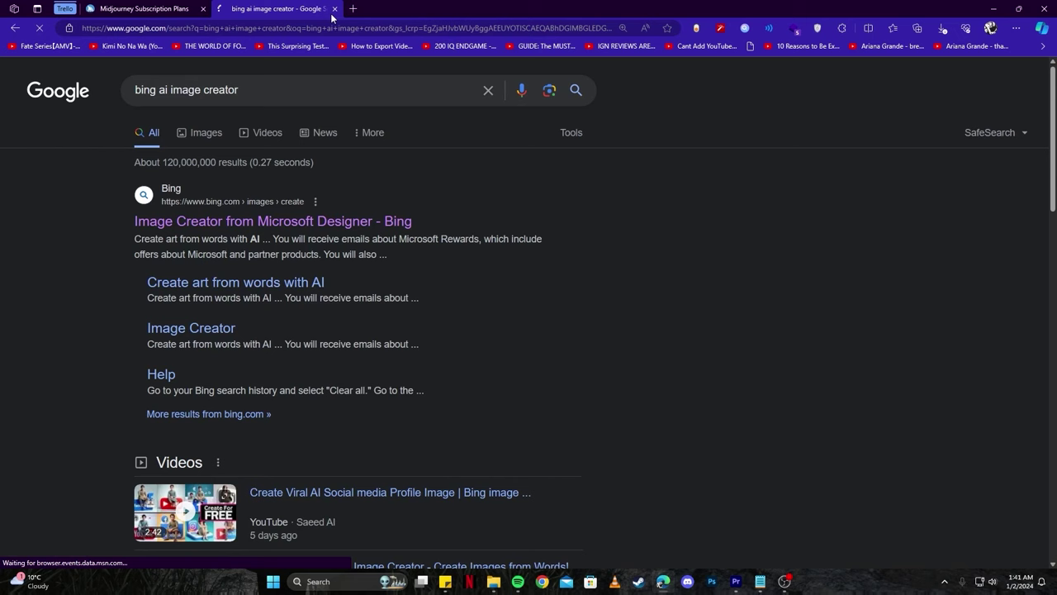
Step: Open Bing Image Creator and generate images from the pasted red-haired, pink-dress Disney princess prompt
{"action": "left_click", "coordinate": [305, 221]}
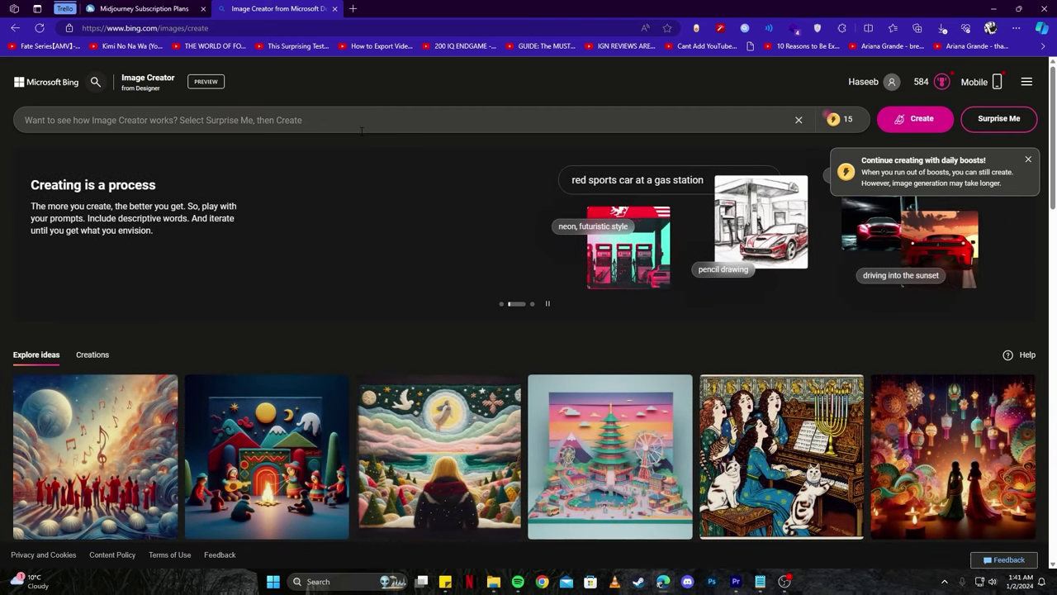
{"action": "left_click", "coordinate": [361, 130]}
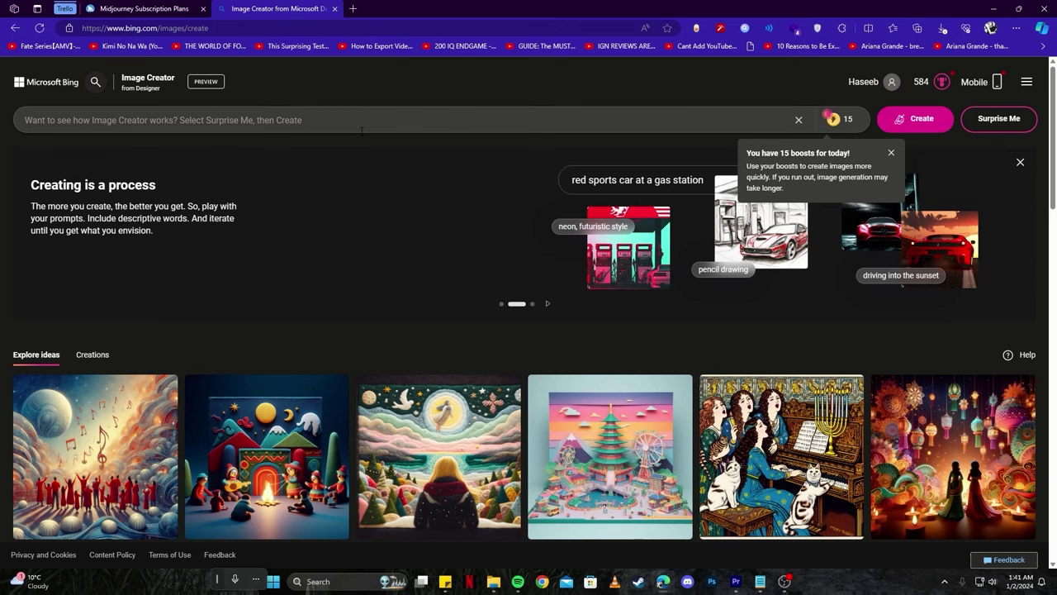
{"action": "type", "text": "A disney style princess, red hair, pink dress, magical background"}
{"action": "key", "text": "Return"}
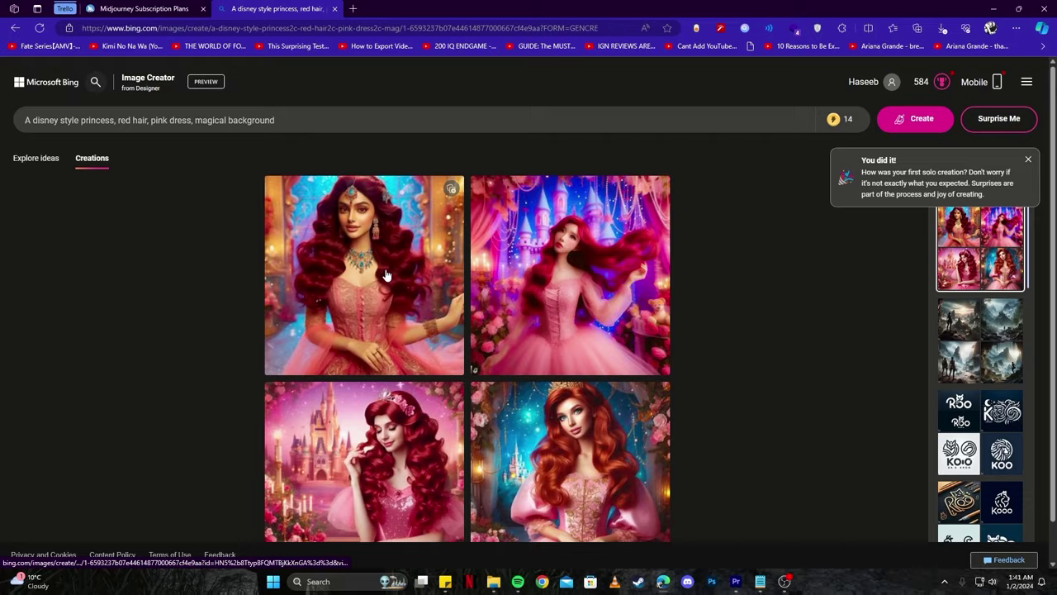
{"action": "left_click", "coordinate": [385, 274]}
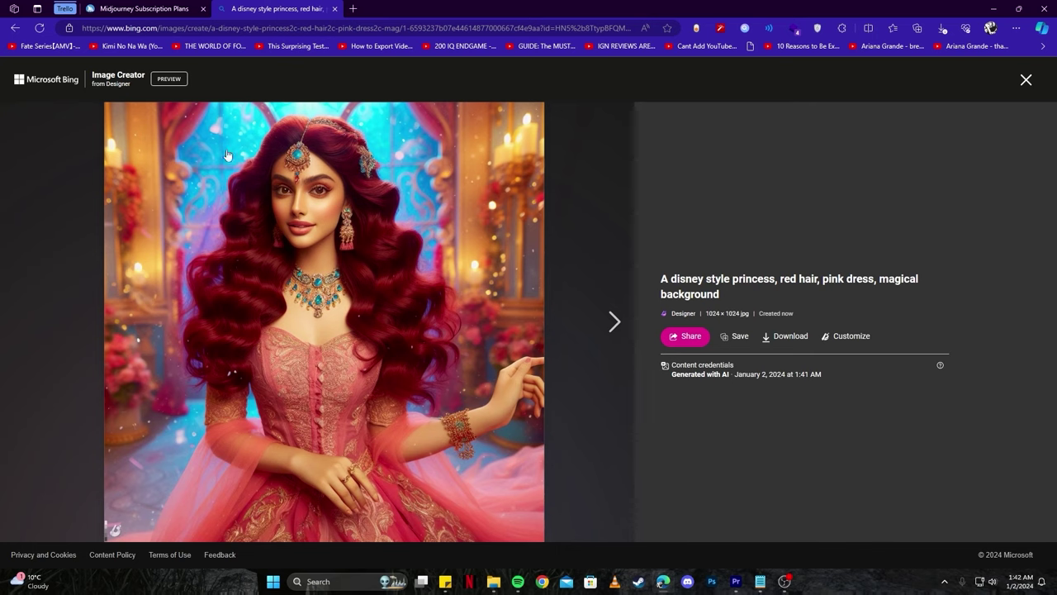
{"action": "left_click", "coordinate": [1025, 79]}
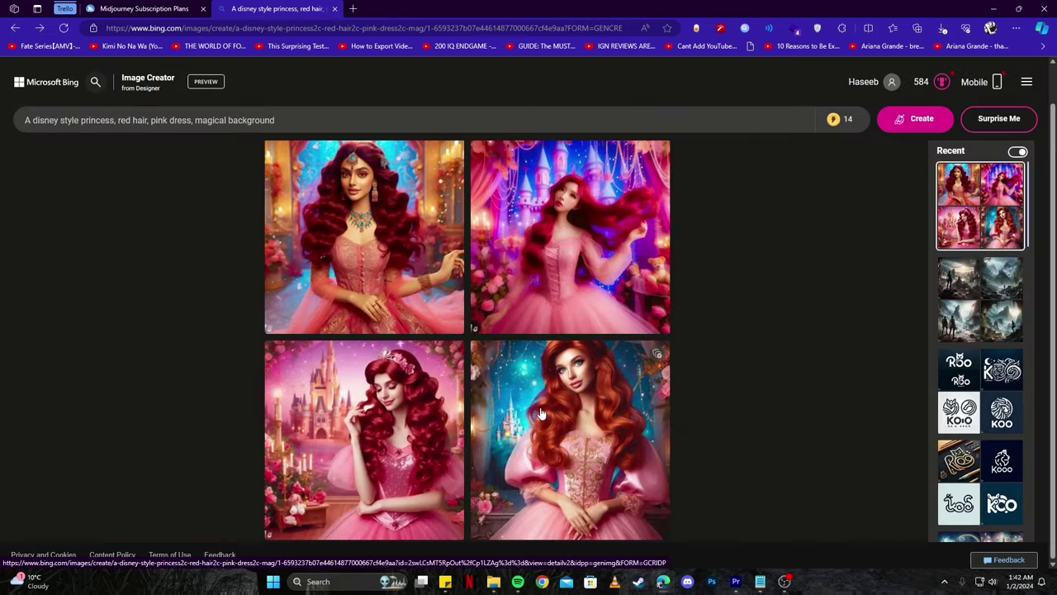
{"action": "left_click", "coordinate": [546, 398]}
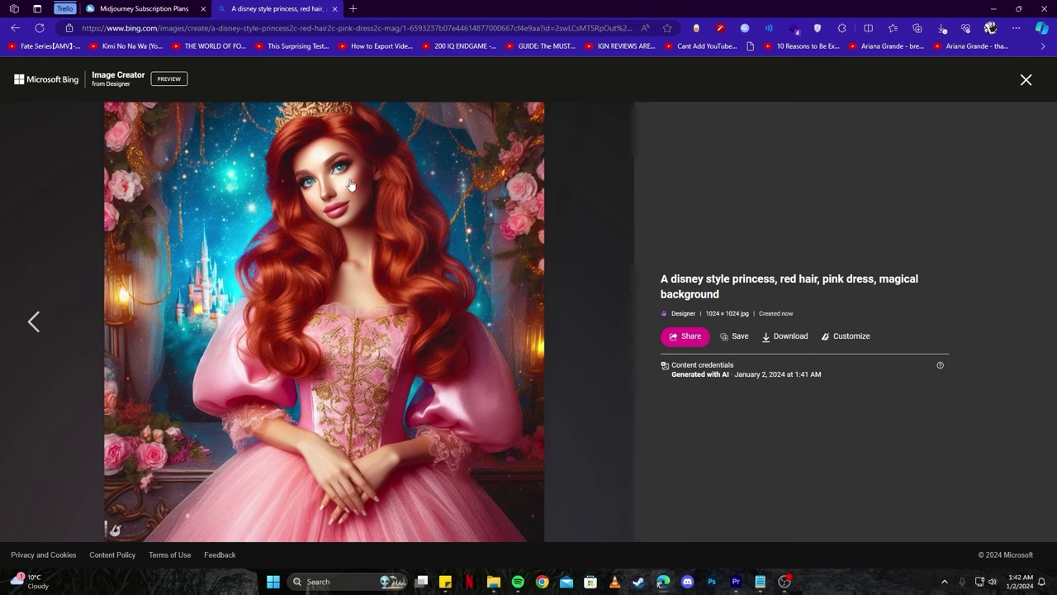
{"action": "left_click", "coordinate": [1024, 81]}
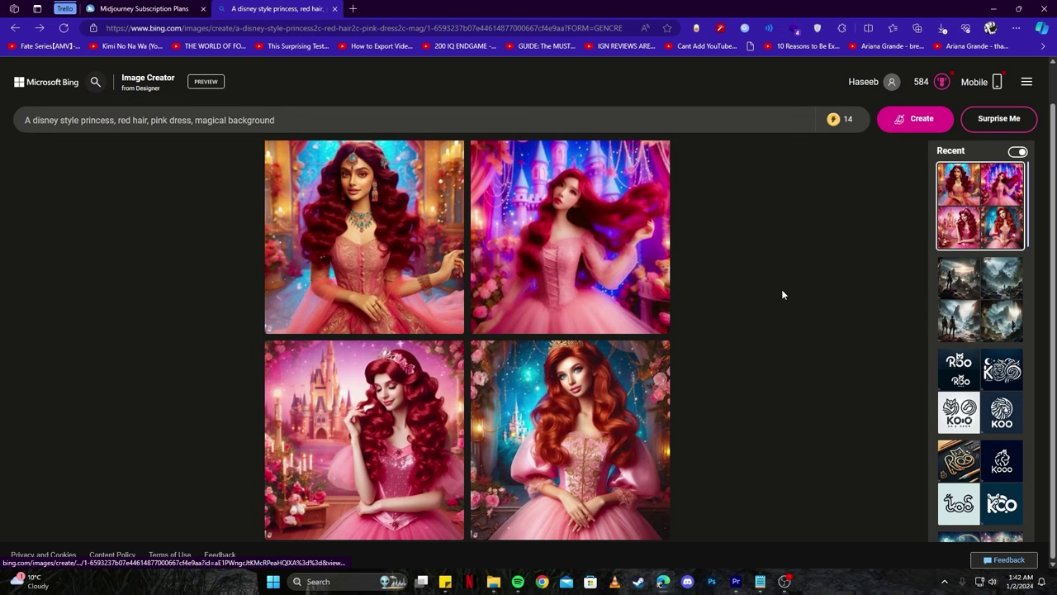
{"action": "mouse_move", "coordinate": [849, 121]}
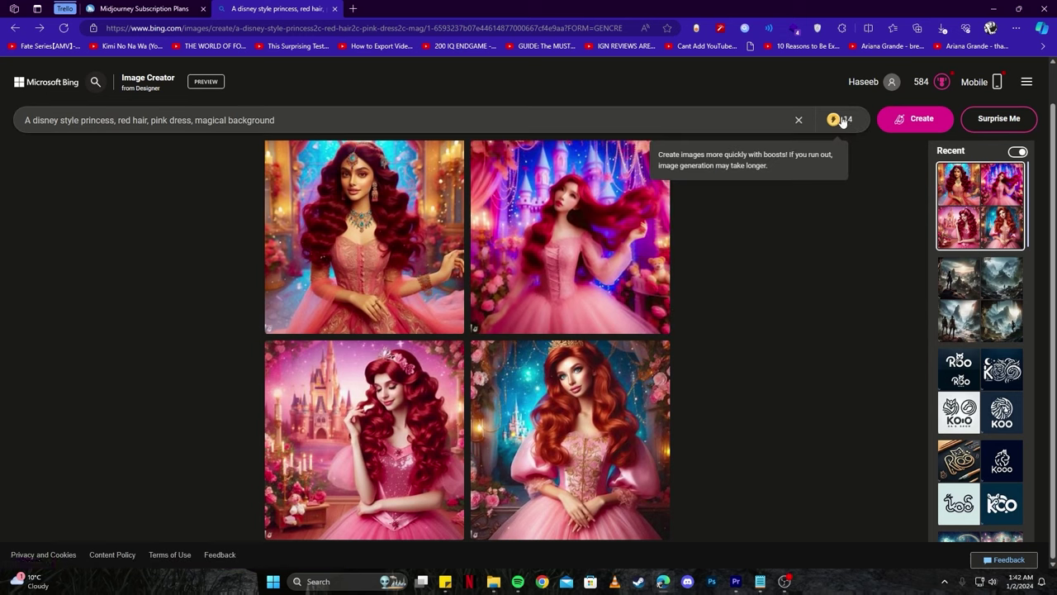
{"action": "left_click", "coordinate": [1026, 84]}
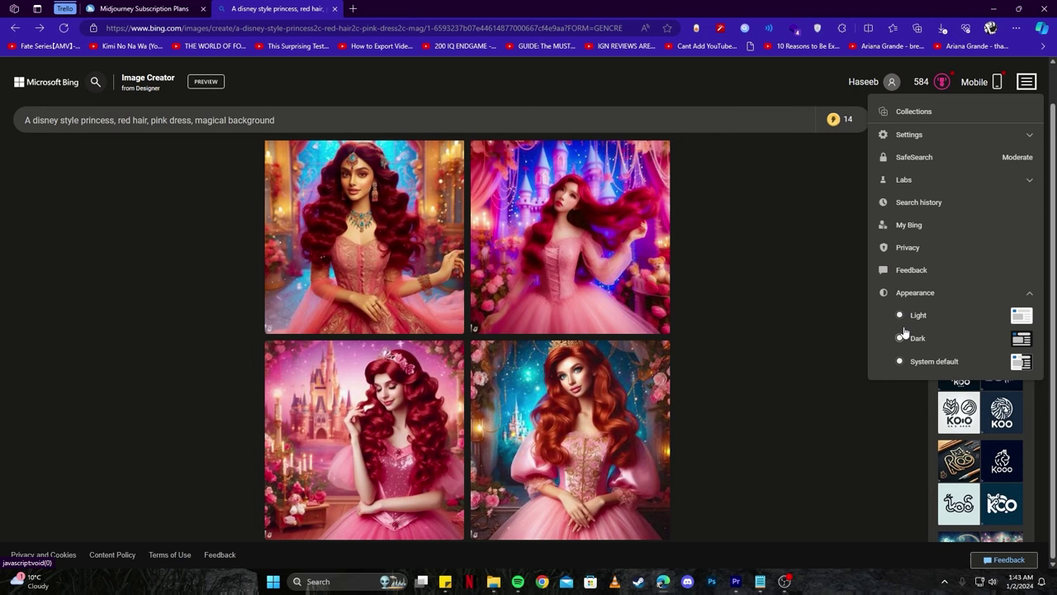
{"action": "key", "text": "ctrl+l"}
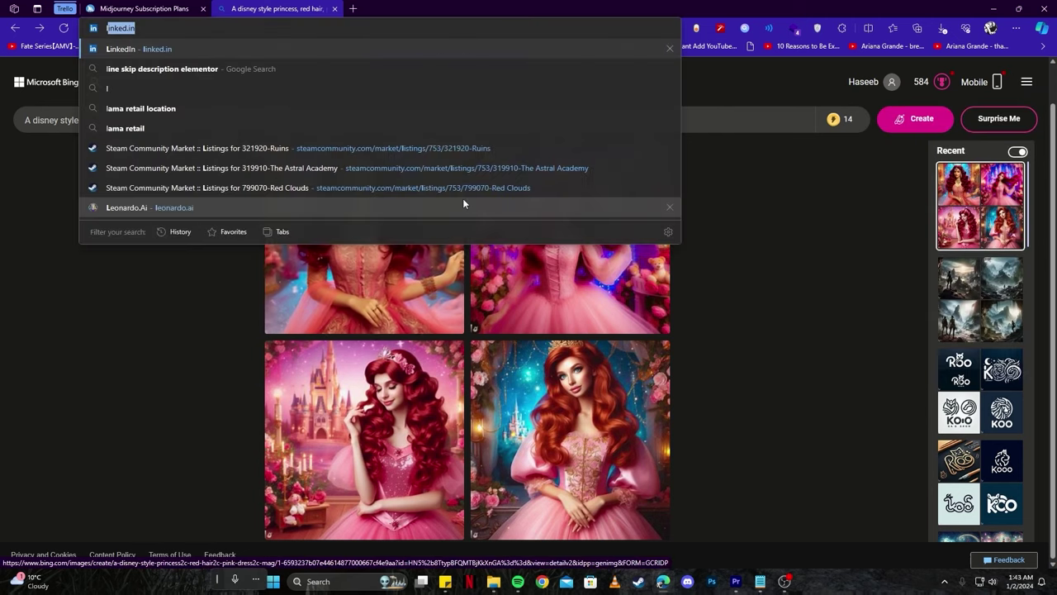
Step: Go to leonardo.ai and launch its web app, switching to the new app tab
{"action": "type", "text": "leon"}
{"action": "left_click", "coordinate": [461, 198]}
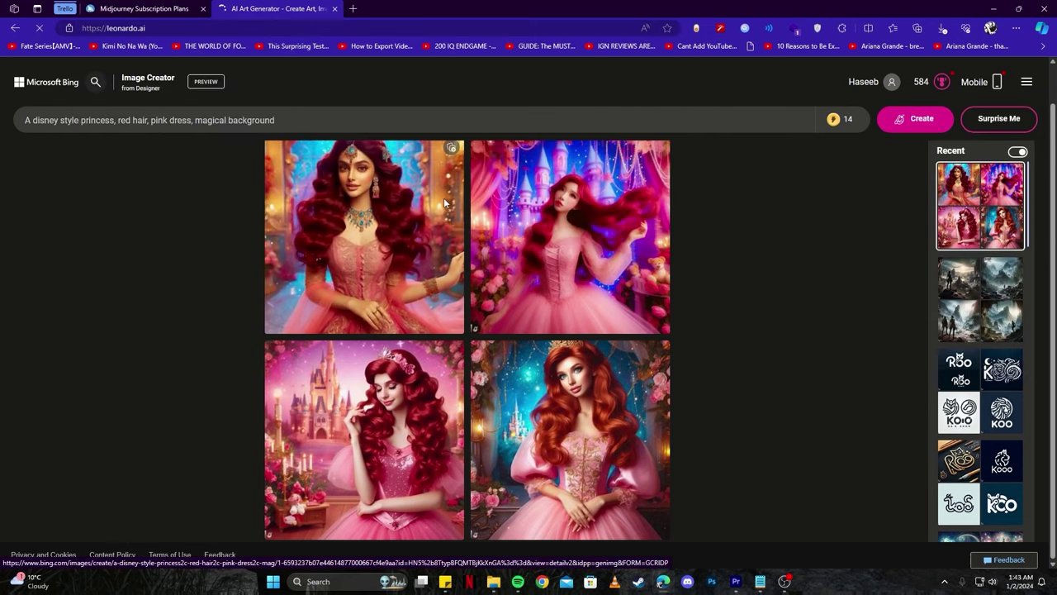
{"action": "scroll", "coordinate": [453, 226], "scroll_direction": "down", "scroll_amount": 8}
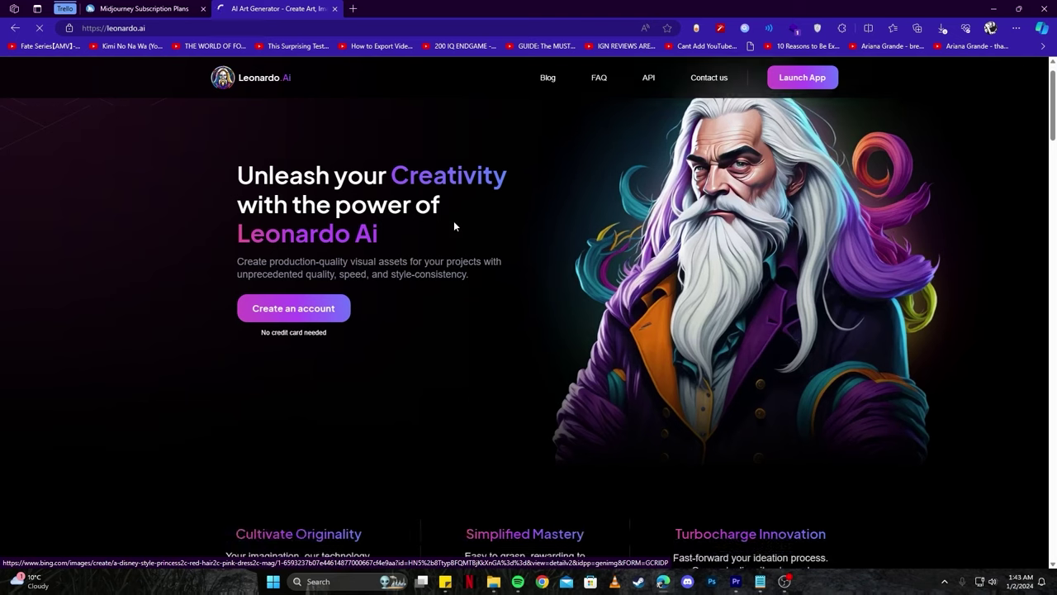
{"action": "scroll", "coordinate": [453, 226], "scroll_direction": "up", "scroll_amount": 8}
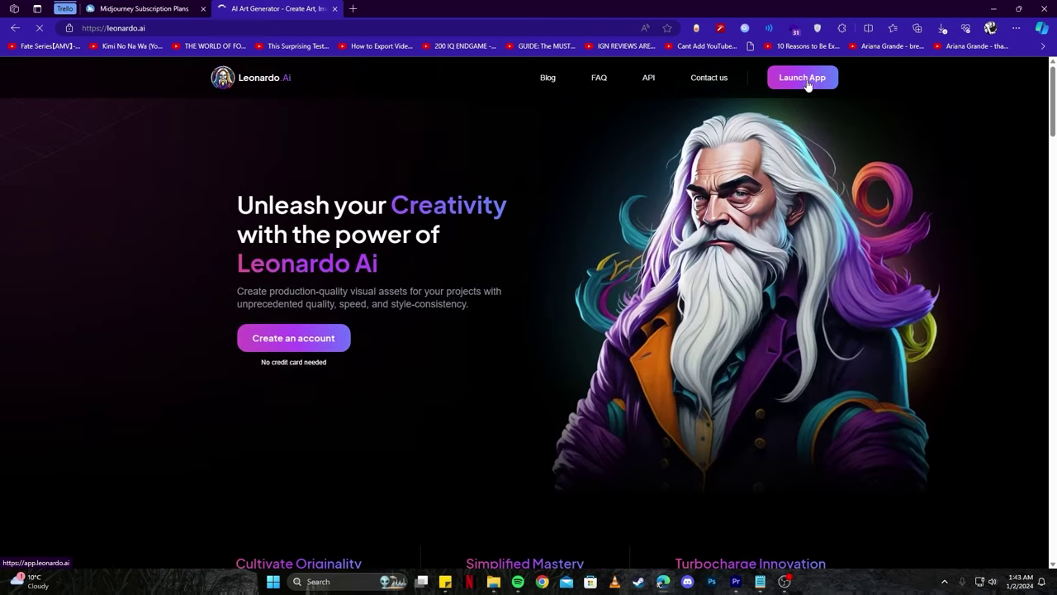
{"action": "left_click", "coordinate": [802, 80]}
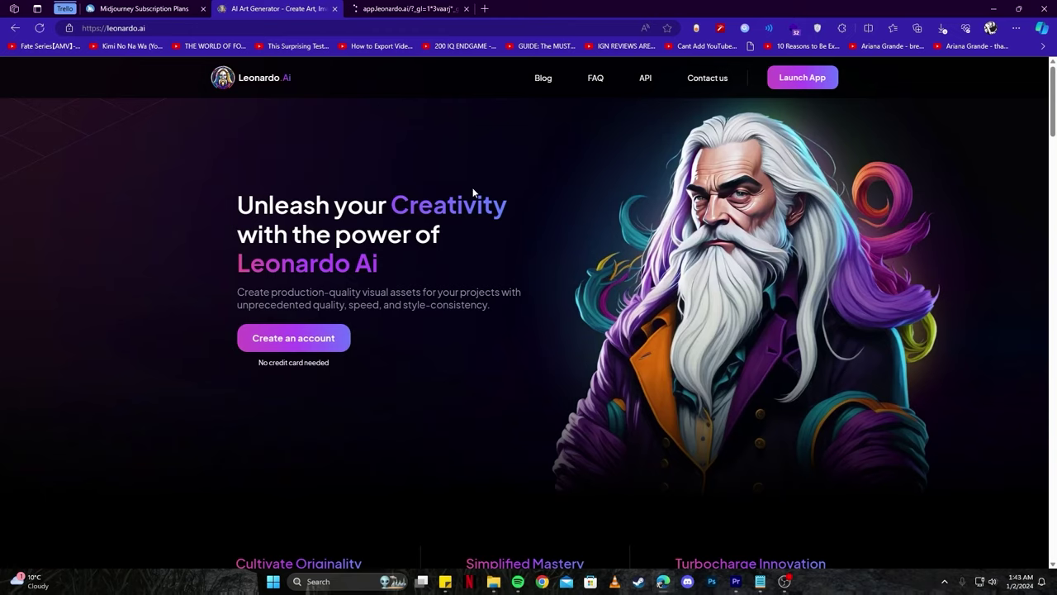
{"action": "left_click", "coordinate": [381, 9]}
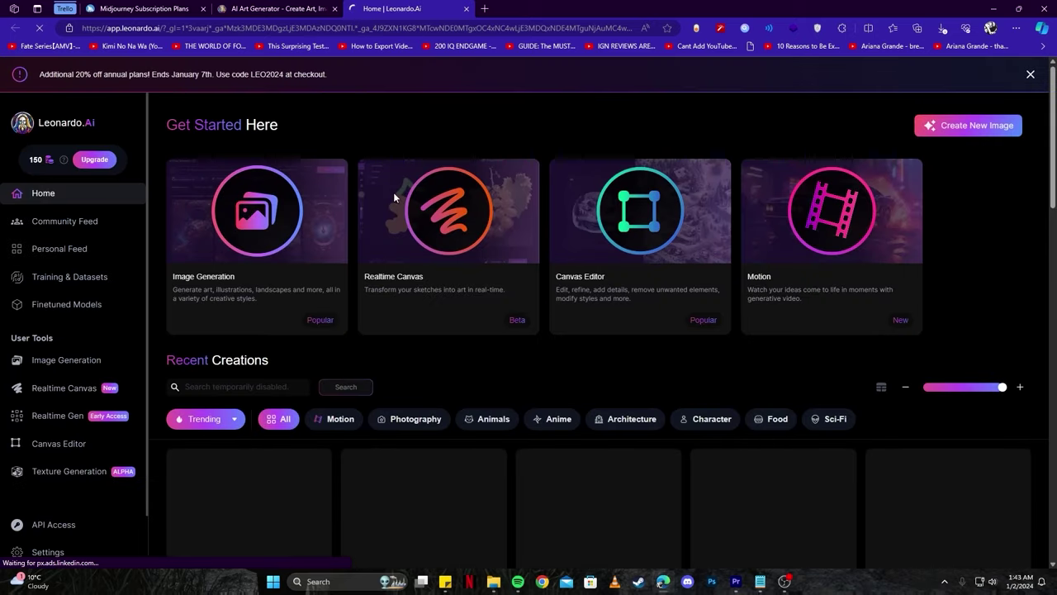
{"action": "scroll", "coordinate": [350, 288], "scroll_direction": "down", "scroll_amount": 3}
{"action": "scroll", "coordinate": [350, 294], "scroll_direction": "down", "scroll_amount": 2}
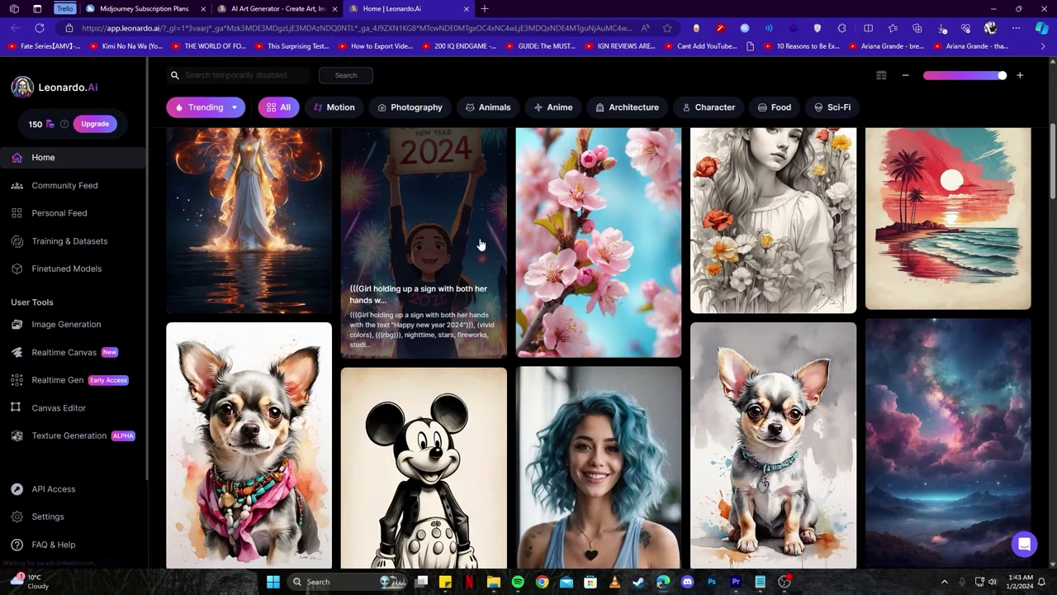
{"action": "scroll", "coordinate": [482, 243], "scroll_direction": "down", "scroll_amount": 3}
{"action": "scroll", "coordinate": [729, 291], "scroll_direction": "down", "scroll_amount": 3}
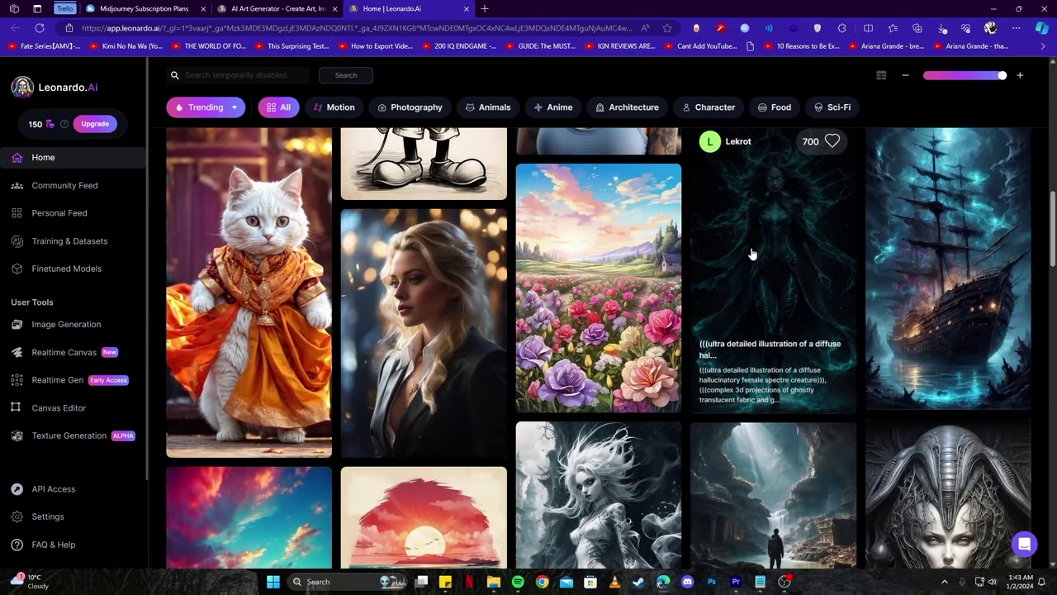
{"action": "scroll", "coordinate": [776, 291], "scroll_direction": "down", "scroll_amount": 2}
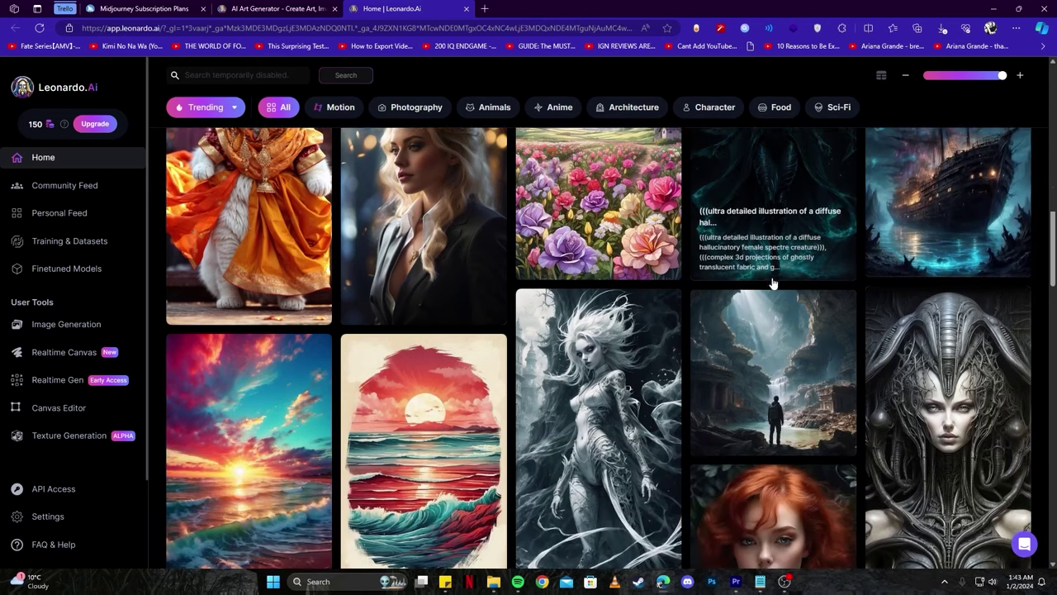
{"action": "scroll", "coordinate": [777, 291], "scroll_direction": "up", "scroll_amount": 3}
{"action": "left_click", "coordinate": [776, 291]}
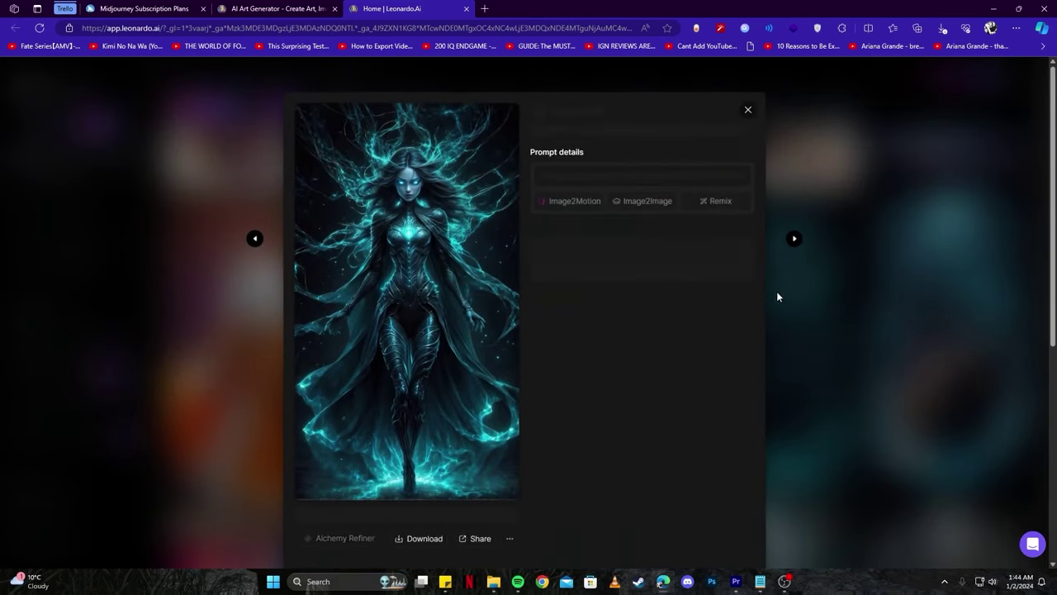
{"action": "scroll", "coordinate": [726, 397], "scroll_direction": "down", "scroll_amount": 3}
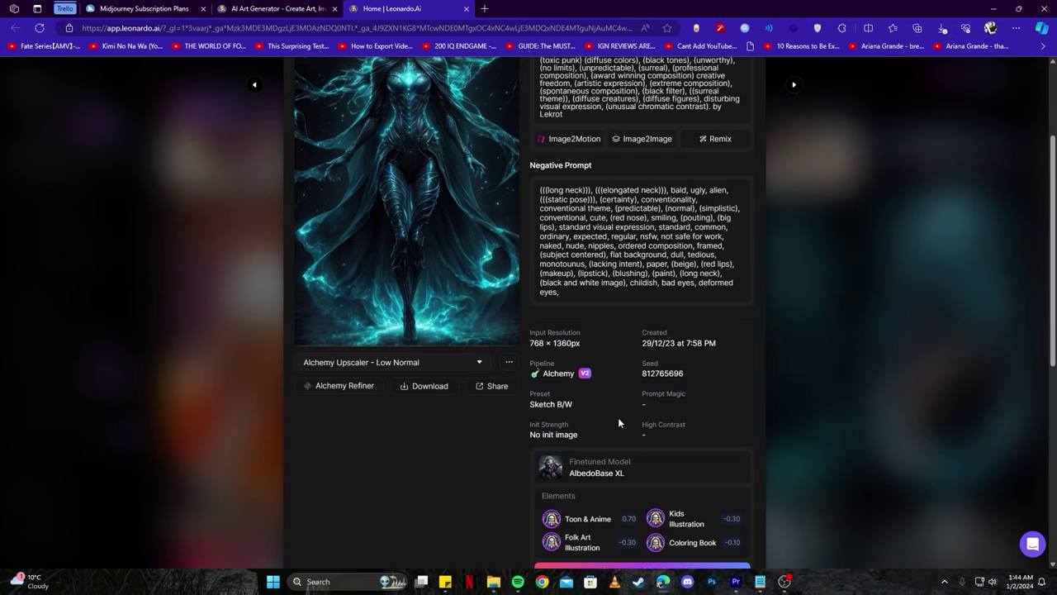
{"action": "scroll", "coordinate": [617, 417], "scroll_direction": "down", "scroll_amount": 2}
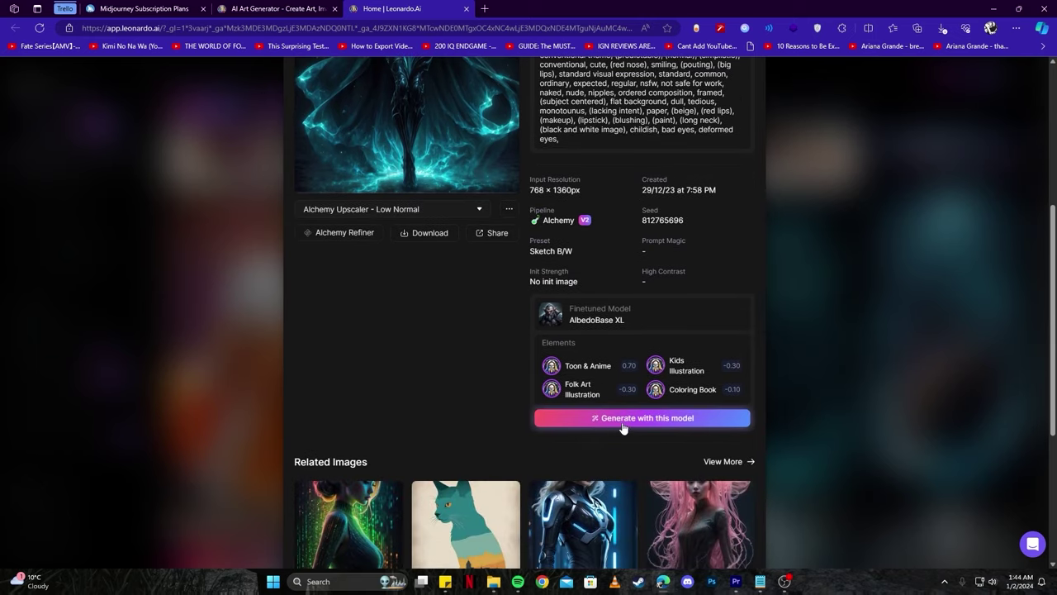
{"action": "scroll", "coordinate": [629, 422], "scroll_direction": "up", "scroll_amount": 4}
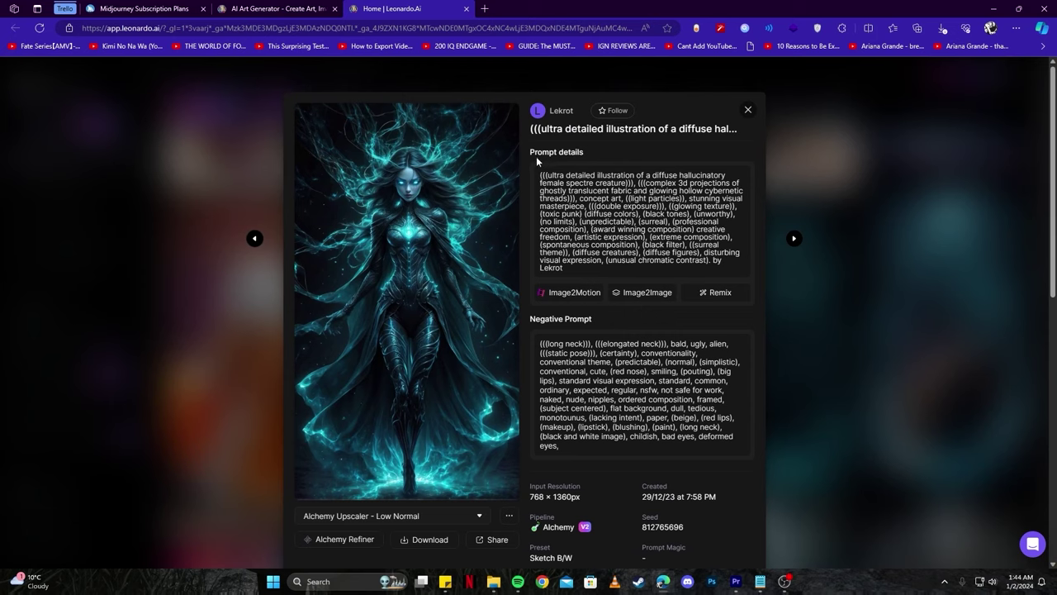
{"action": "left_click", "coordinate": [894, 236]}
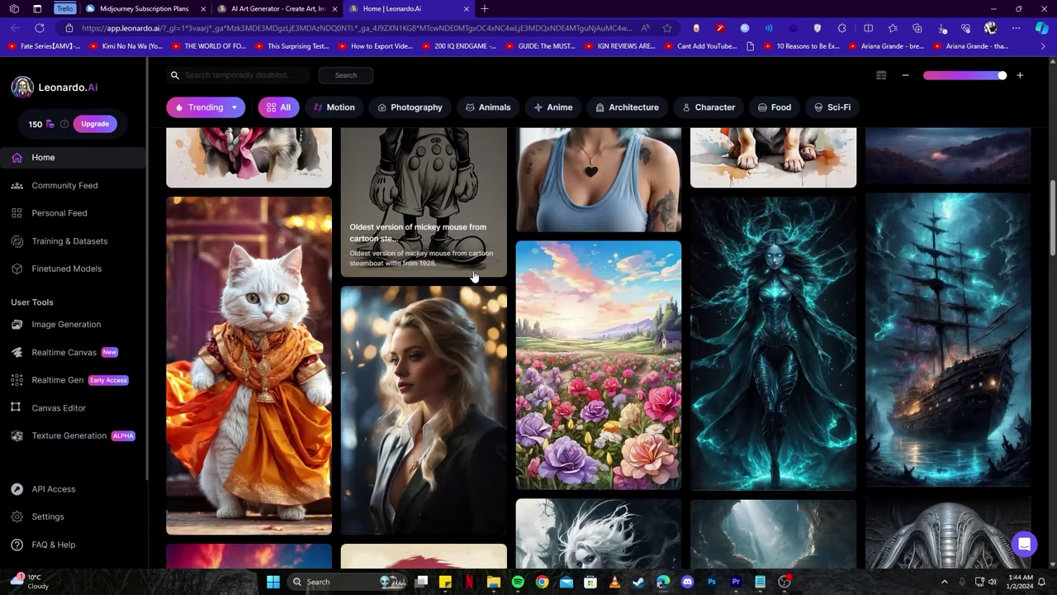
Step: Replace the Tomb Raider prompt with 'A pixar style character, holding a light lamp, standing in the street'
{"action": "left_click", "coordinate": [60, 329]}
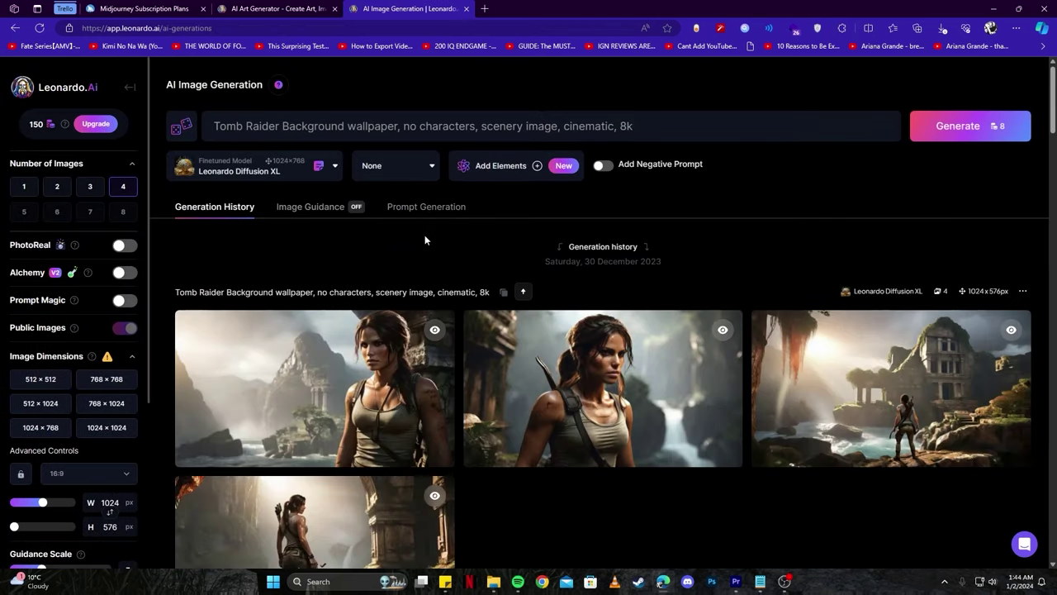
{"action": "triple_click", "coordinate": [311, 126]}
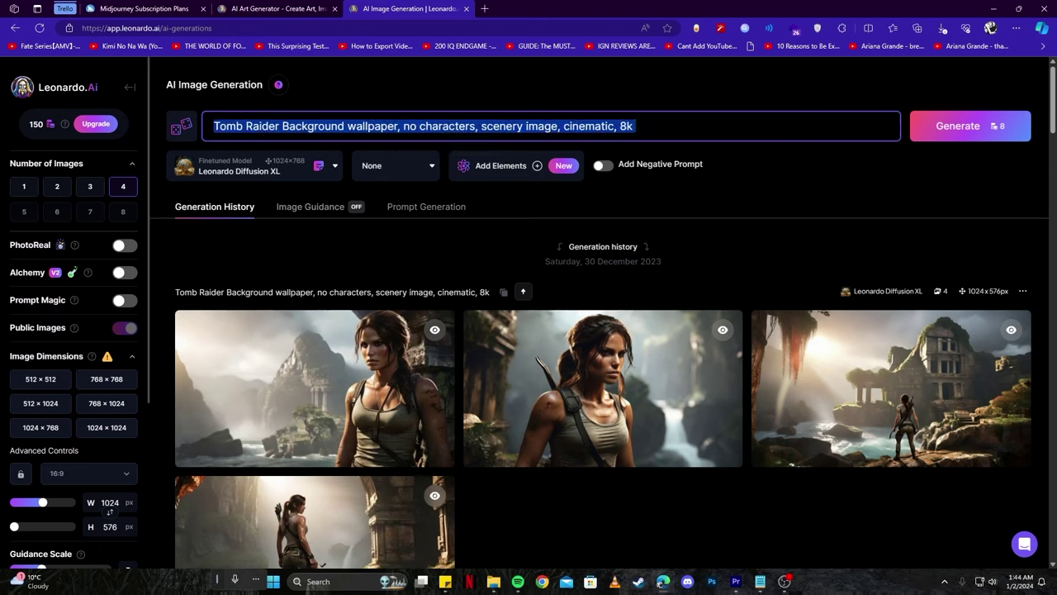
{"action": "key", "text": "BackSpace"}
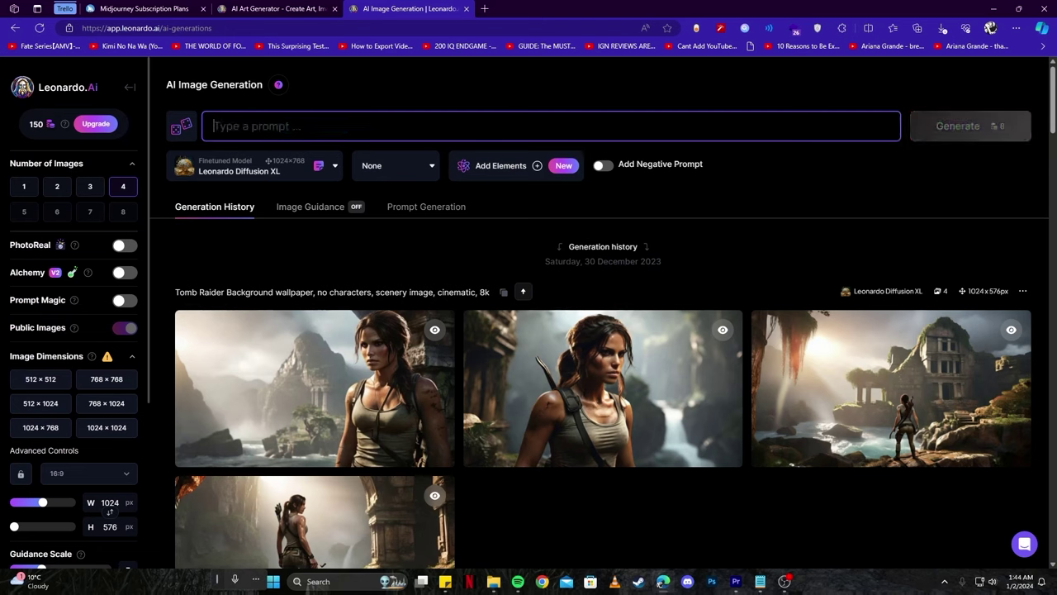
{"action": "type", "text": "A pixar style character, holding a light lamp, standing in the street"}
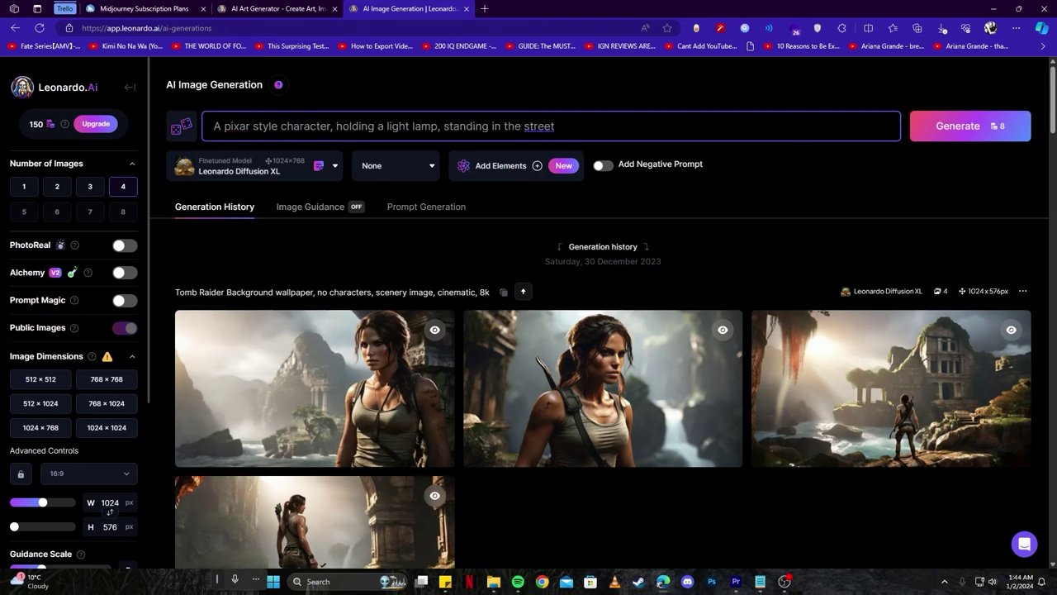
{"action": "left_click", "coordinate": [231, 173]}
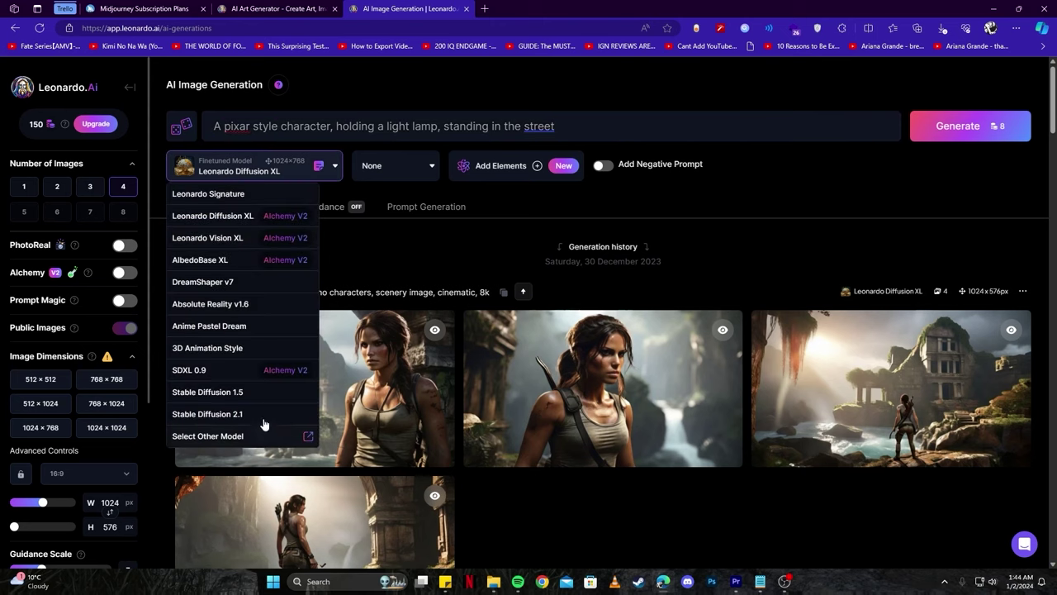
{"action": "scroll", "coordinate": [225, 434], "scroll_direction": "down", "scroll_amount": 1}
{"action": "scroll", "coordinate": [222, 429], "scroll_direction": "up", "scroll_amount": 1}
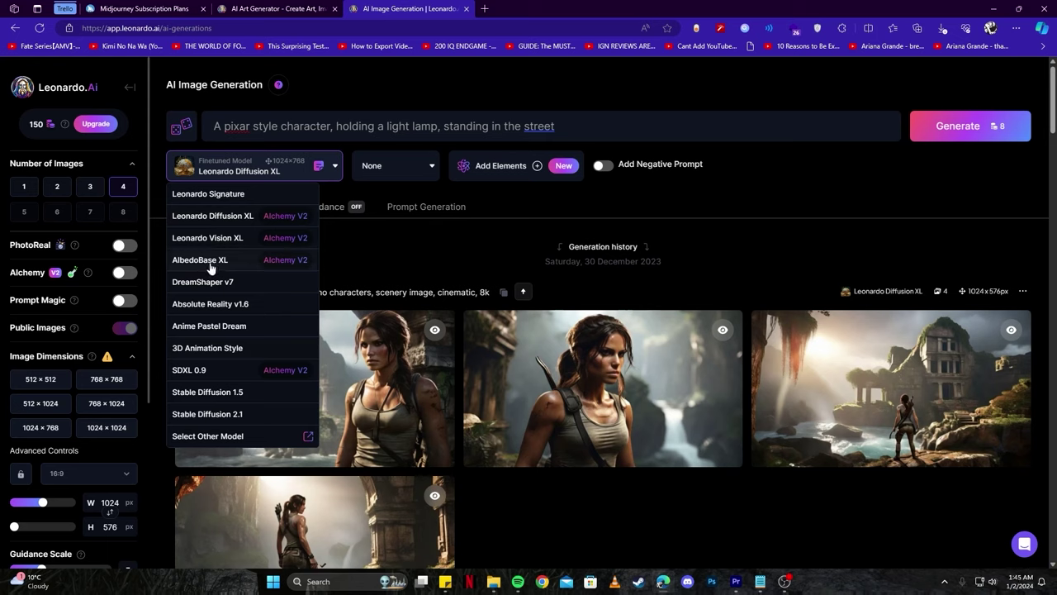
{"action": "left_click", "coordinate": [240, 218]}
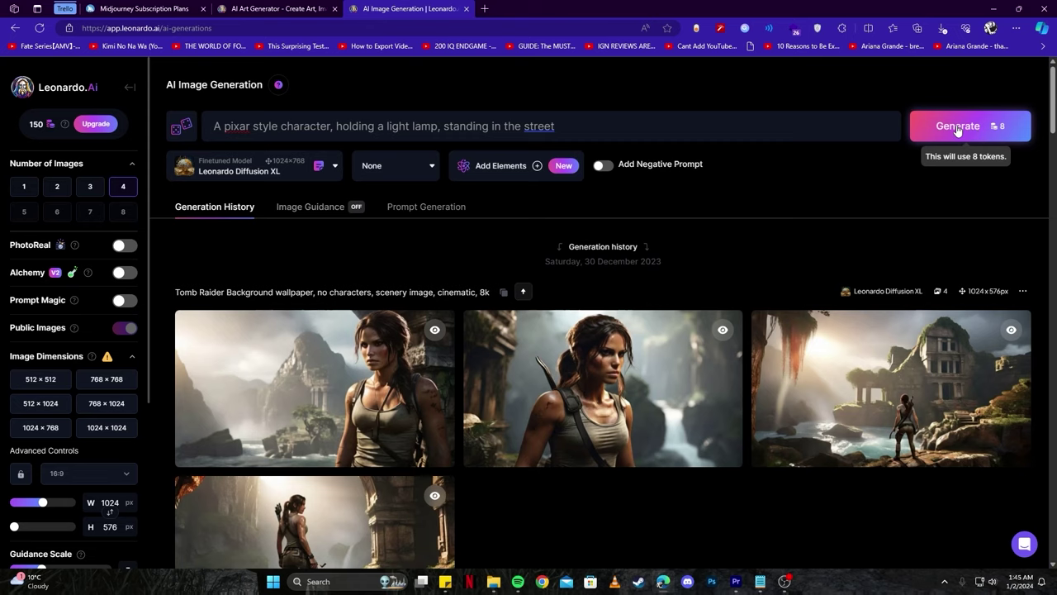
Step: Generate four Pixar street-lamp images and view the fourth one full size
{"action": "left_click", "coordinate": [998, 133]}
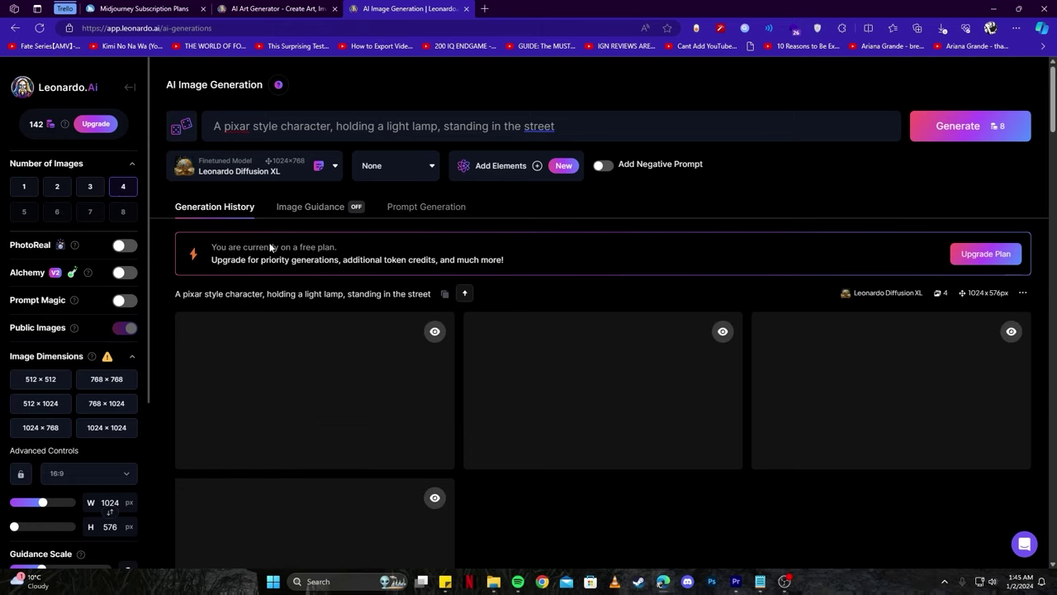
{"action": "scroll", "coordinate": [330, 256], "scroll_direction": "down", "scroll_amount": 2}
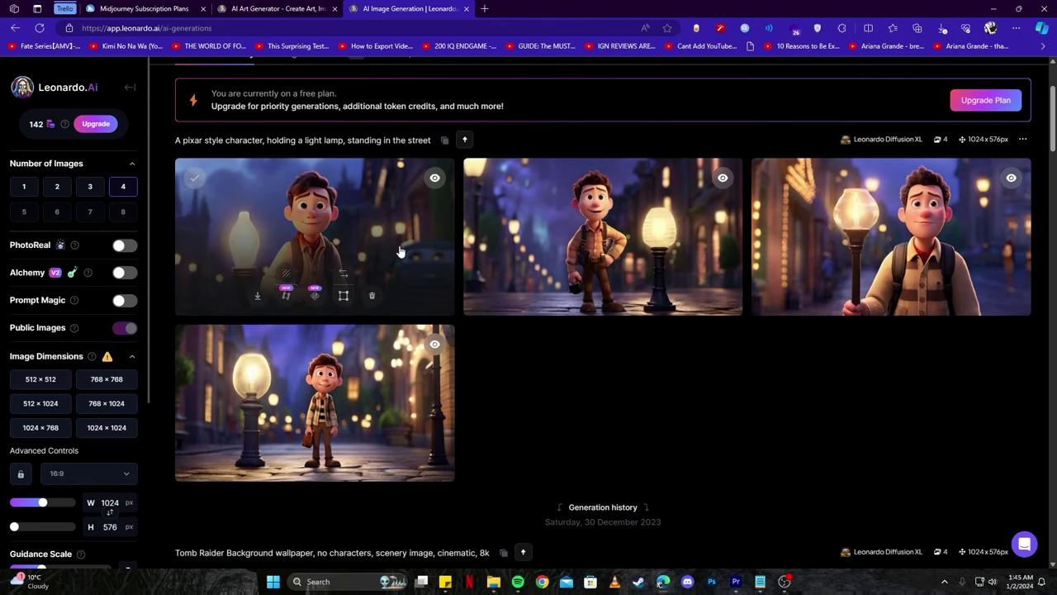
{"action": "left_click", "coordinate": [342, 389]}
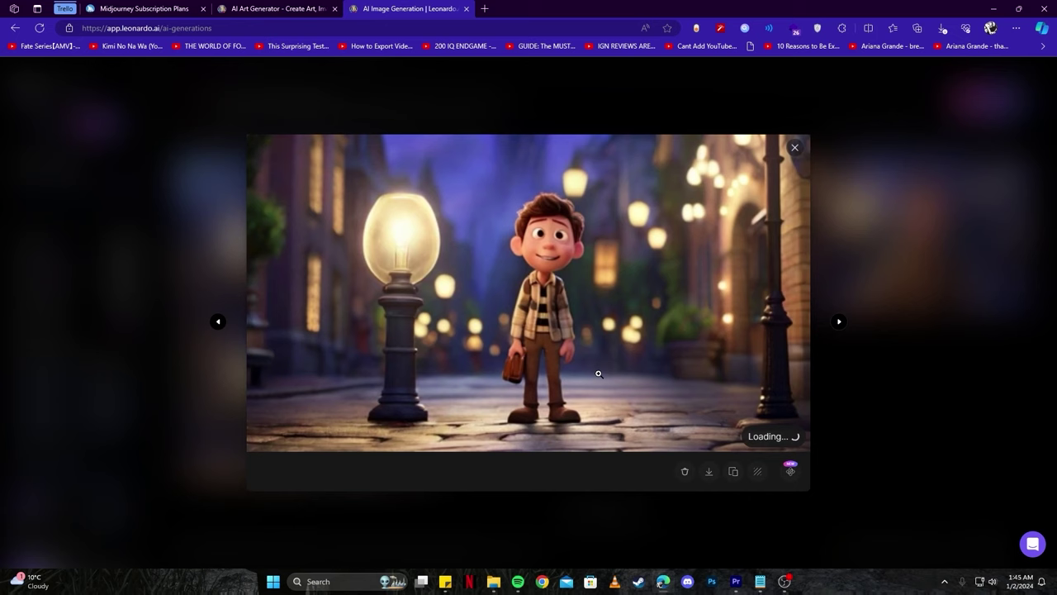
{"action": "left_click", "coordinate": [793, 151]}
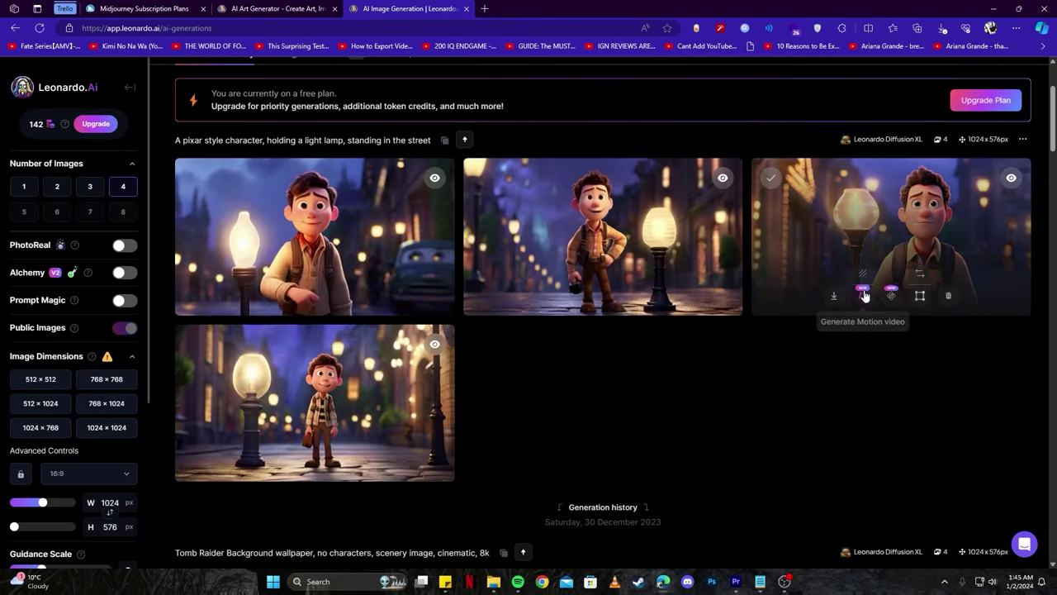
Step: Browse the third and second generated images full size, then close the viewer
{"action": "left_click", "coordinate": [832, 232]}
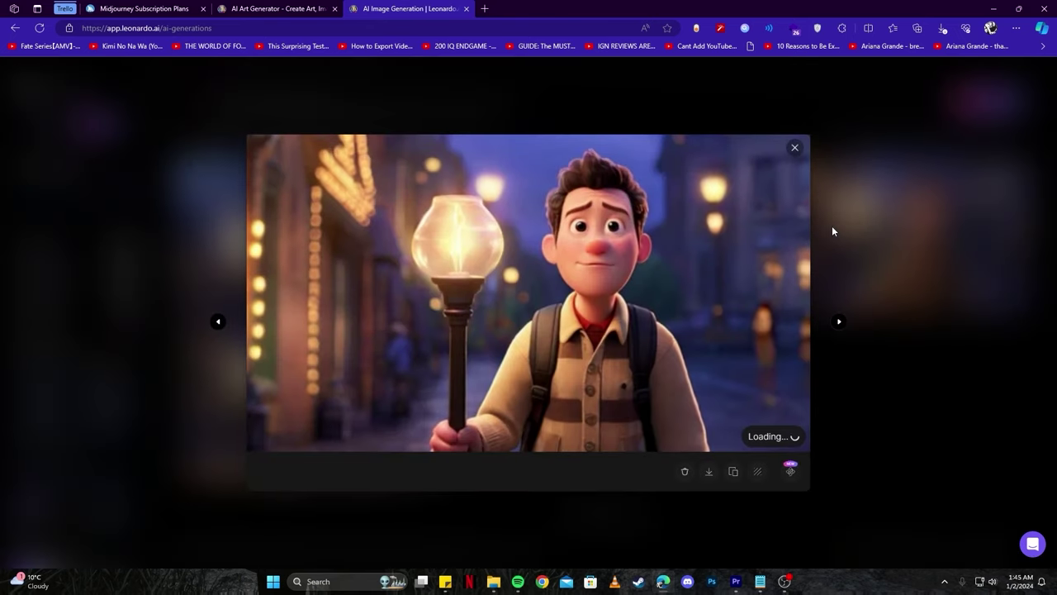
{"action": "left_click", "coordinate": [794, 150]}
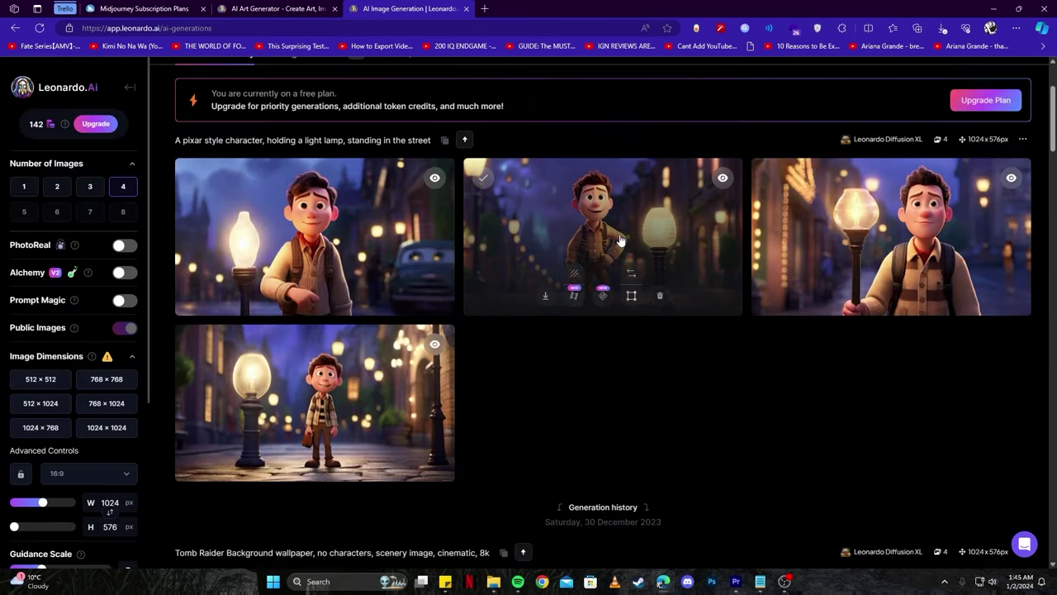
{"action": "left_click", "coordinate": [620, 239]}
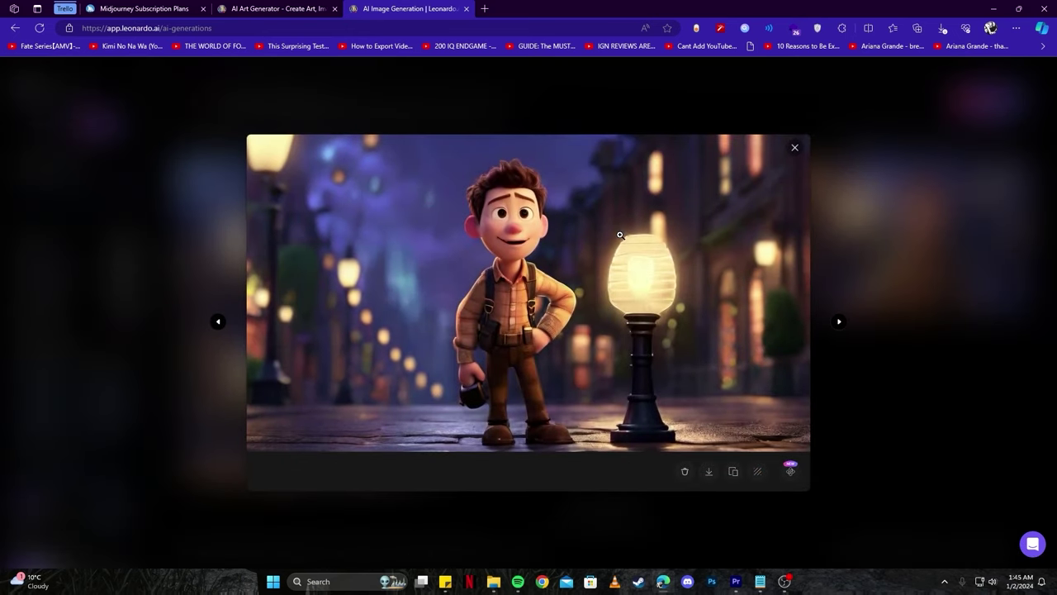
{"action": "key", "text": "Right"}
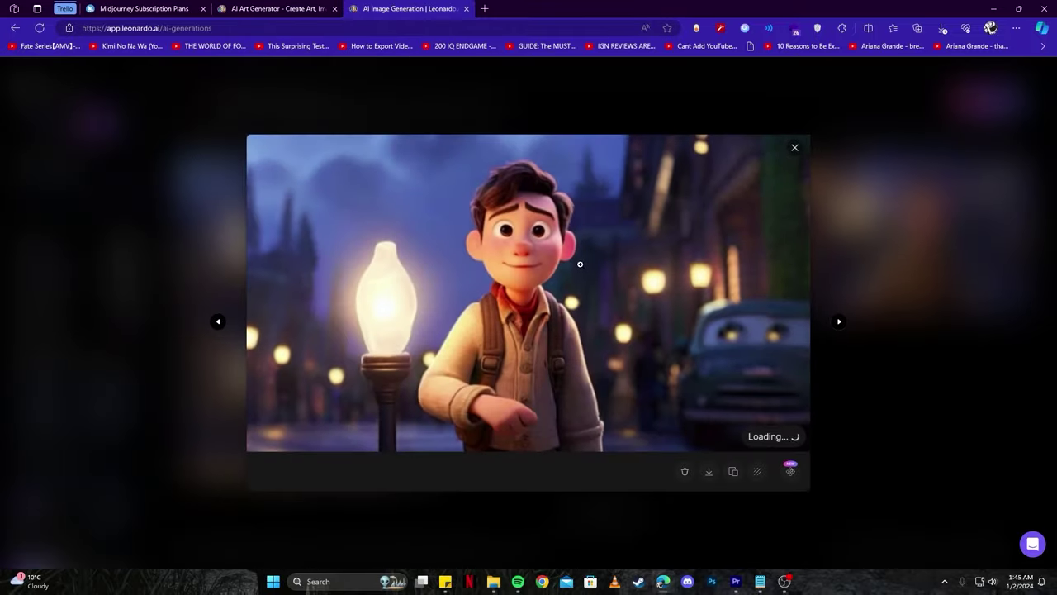
{"action": "left_click", "coordinate": [796, 150]}
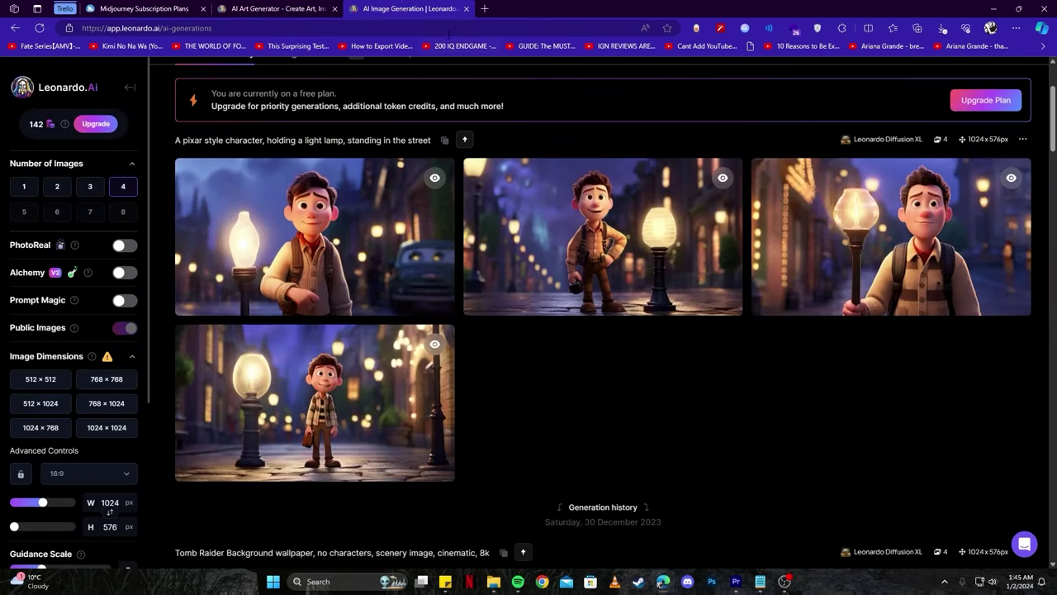
Step: Search 'playground ai' in a new tab, open playgroundai.com and sign in with Google
{"action": "left_click", "coordinate": [484, 8]}
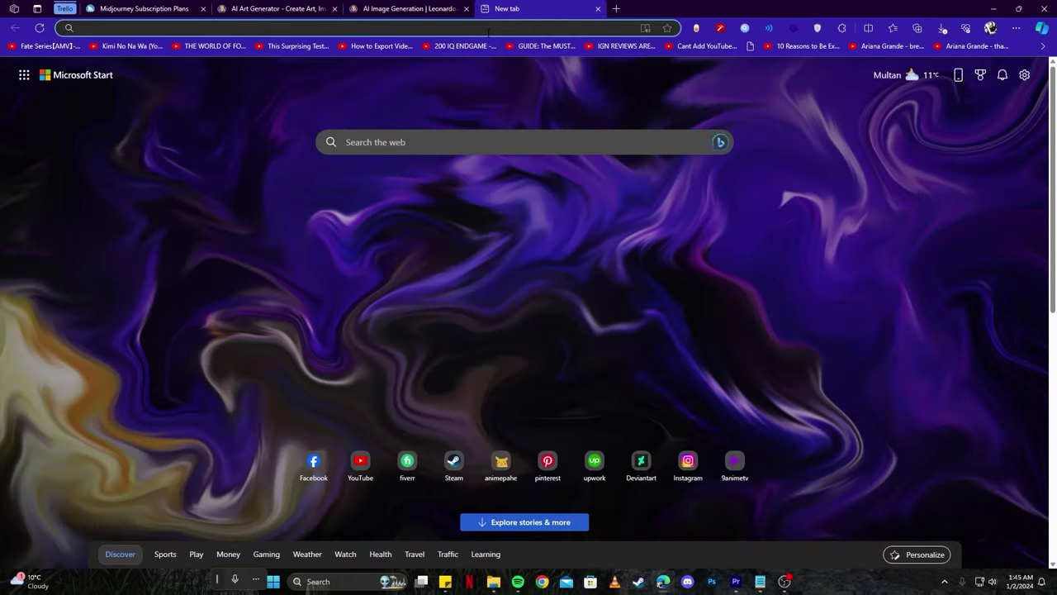
{"action": "type", "text": "playground ai"}
{"action": "key", "text": "Return"}
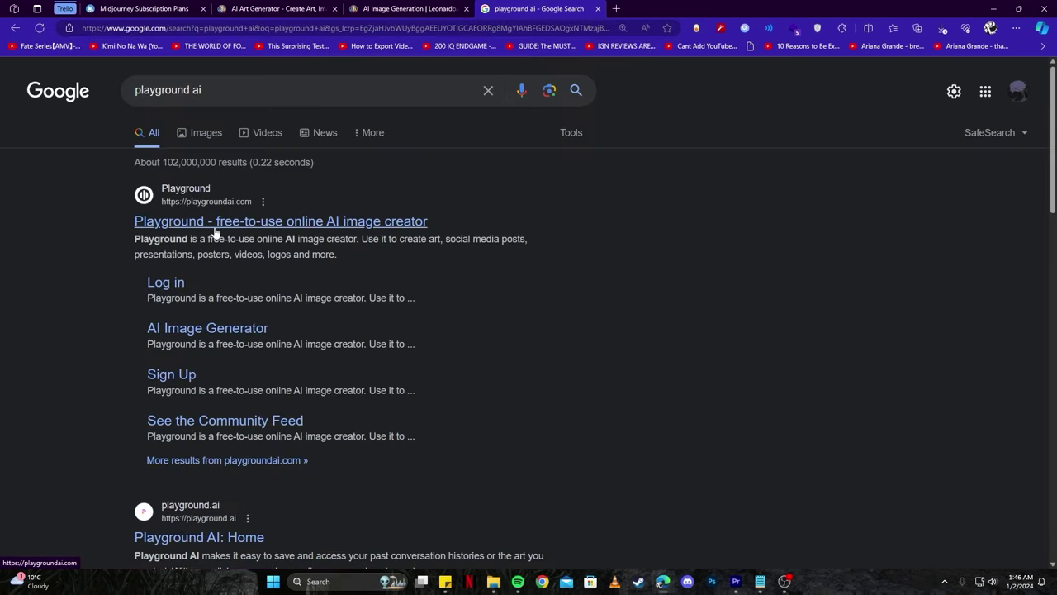
{"action": "left_click", "coordinate": [200, 228]}
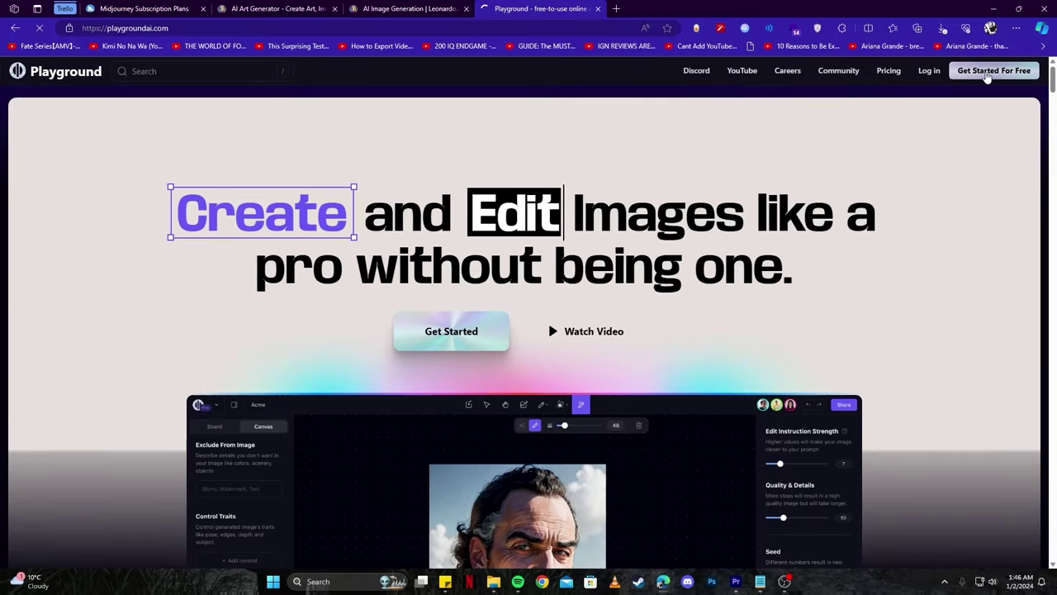
{"action": "left_click", "coordinate": [985, 72]}
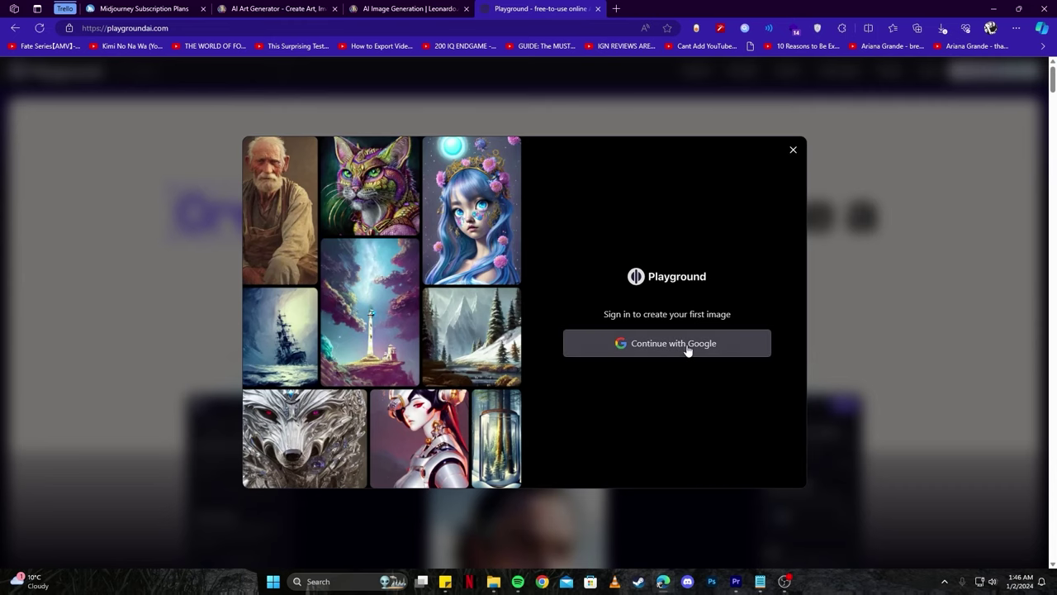
{"action": "left_click", "coordinate": [671, 346]}
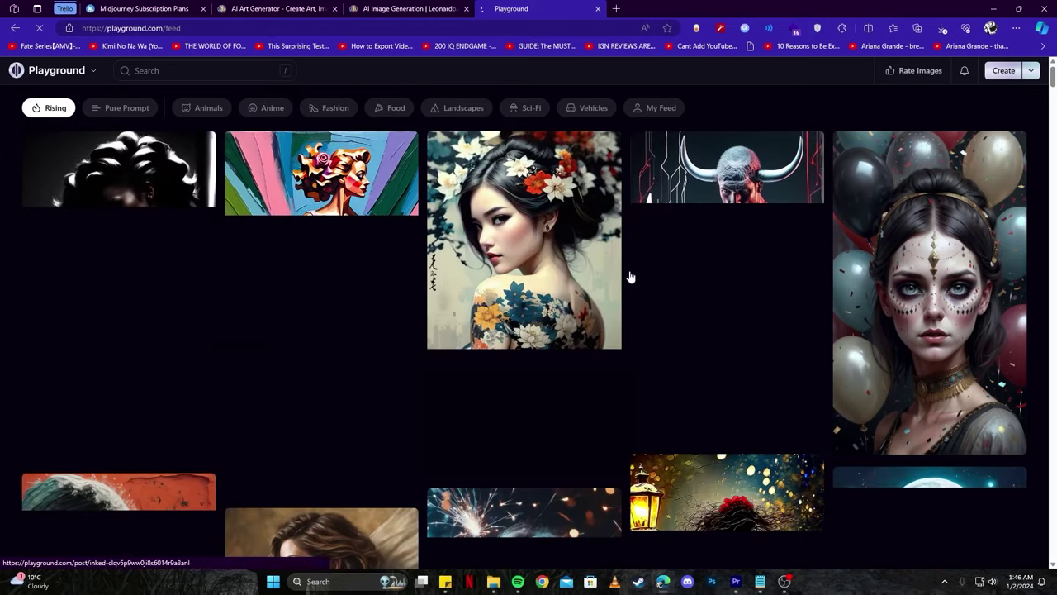
Step: Start a new Playground board via the Create menu's On a Board option
{"action": "scroll", "coordinate": [748, 368], "scroll_direction": "down", "scroll_amount": 6}
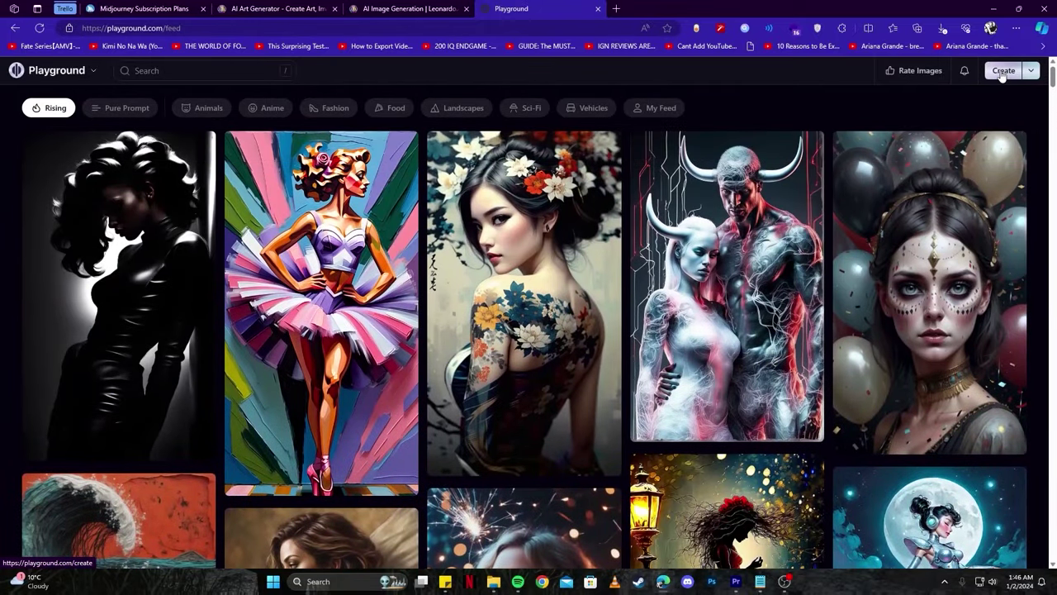
{"action": "left_click", "coordinate": [1030, 71]}
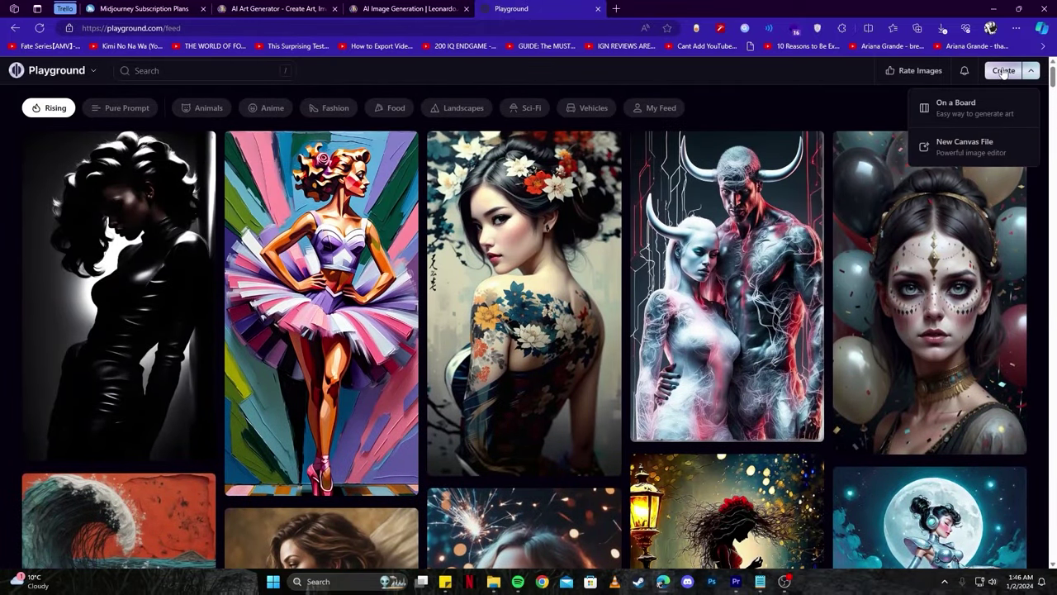
{"action": "left_click", "coordinate": [1003, 73]}
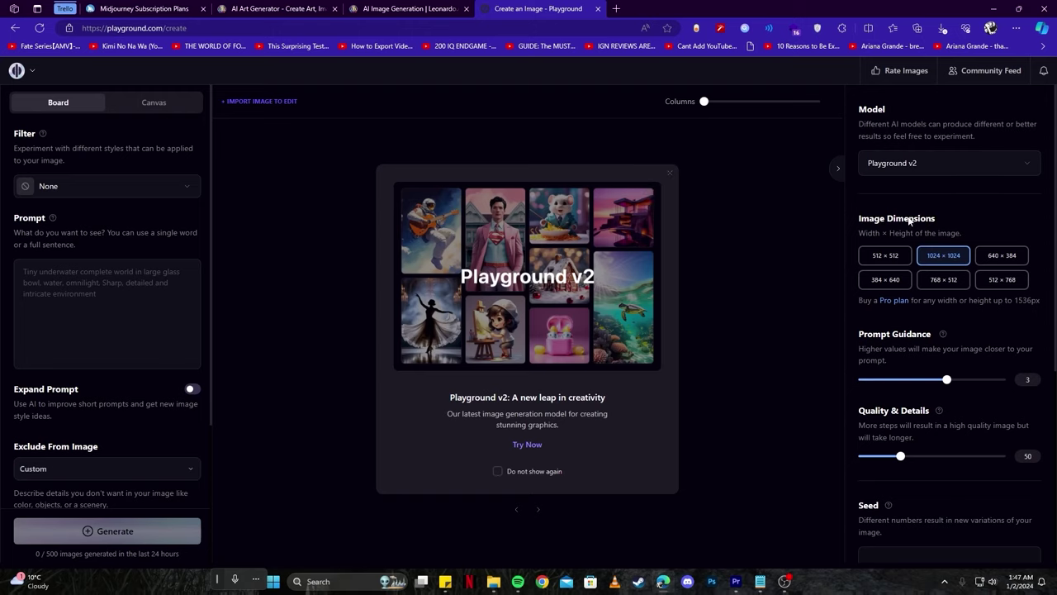
Step: Keep Playground v2 as the model and paste the pixar lamp-character prompt
{"action": "left_click", "coordinate": [899, 170]}
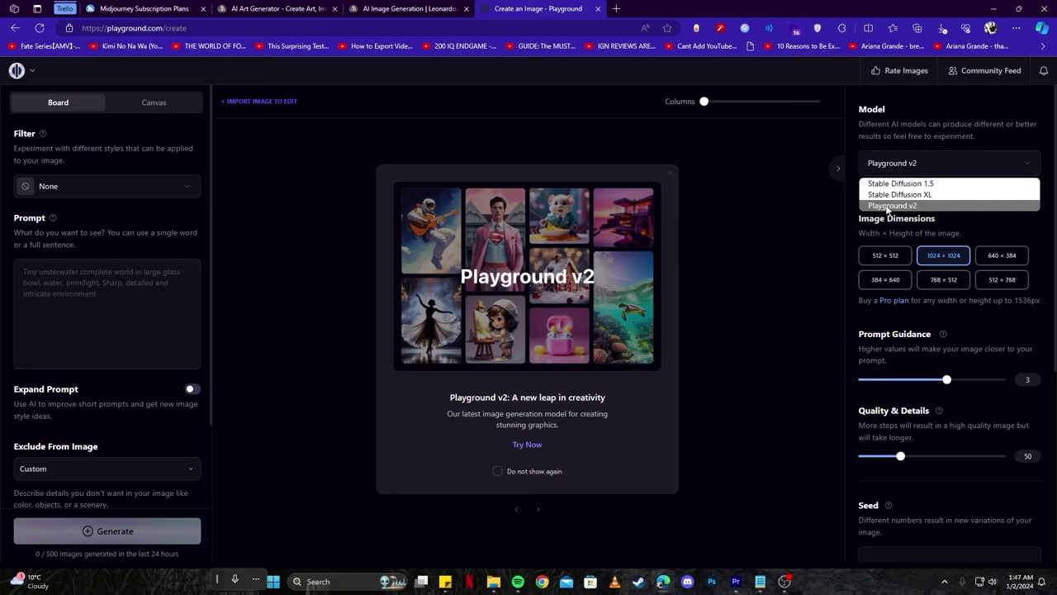
{"action": "left_click", "coordinate": [887, 207]}
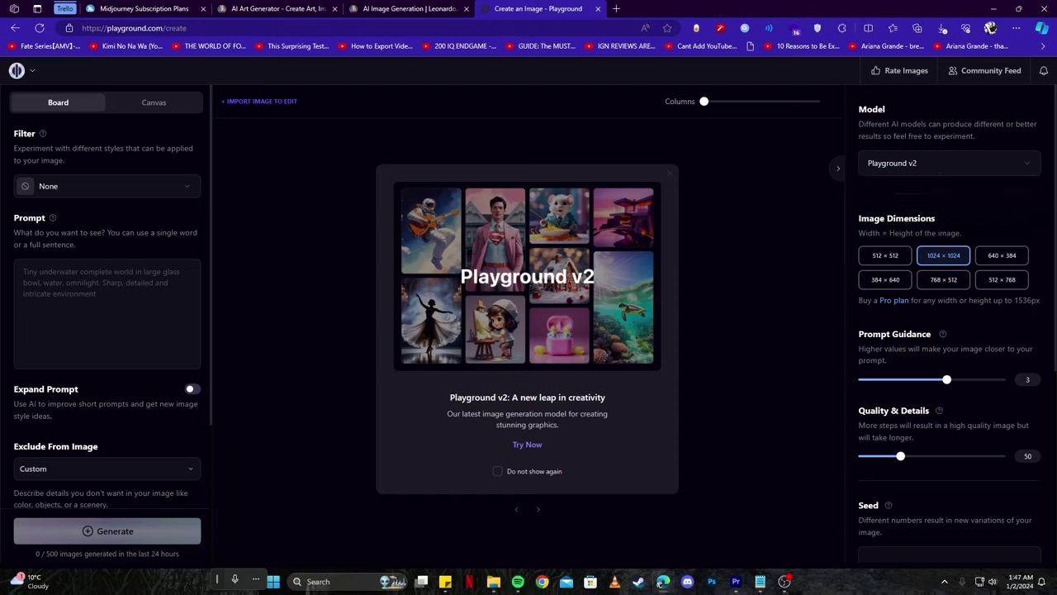
{"action": "left_click", "coordinate": [76, 294]}
{"action": "type", "text": "A pixar style character, holding a light lamp, standing in the street"}
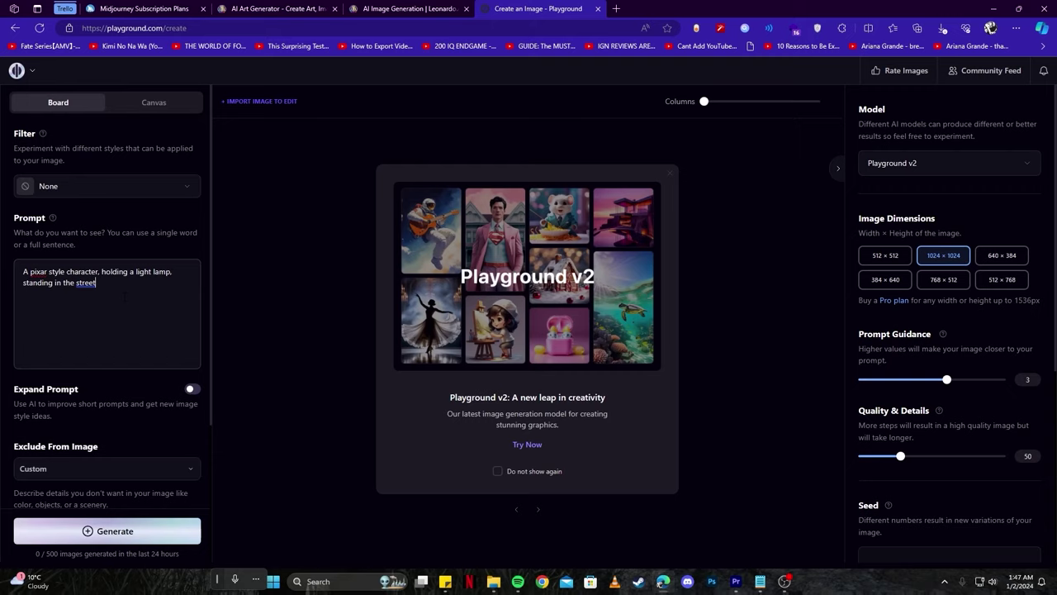
Step: Generate the Playground lamp-boy image and compare it with the Leonardo.Ai results
{"action": "left_click", "coordinate": [115, 533]}
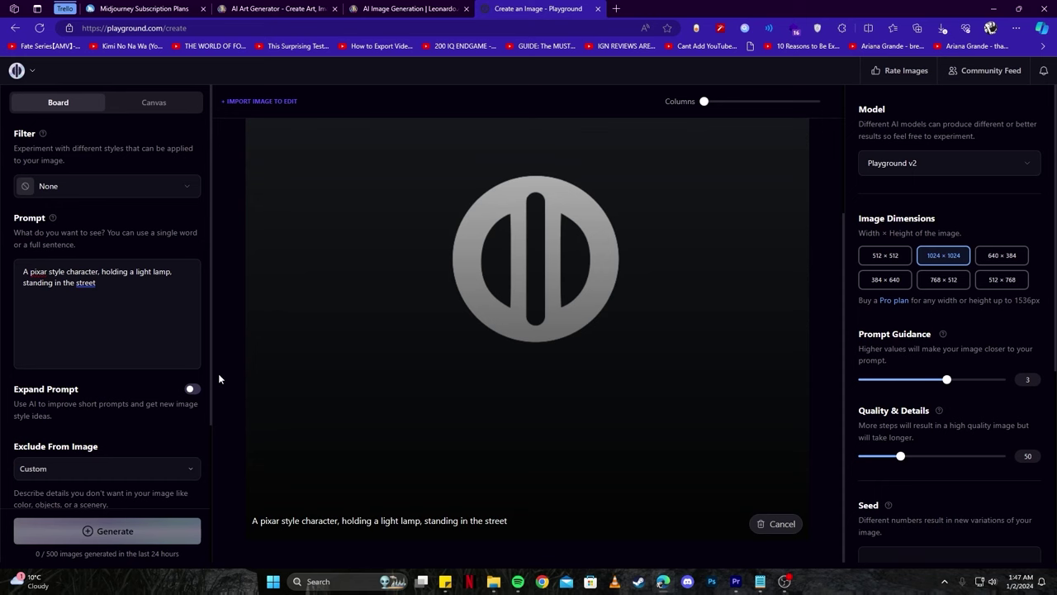
{"action": "left_click", "coordinate": [410, 8]}
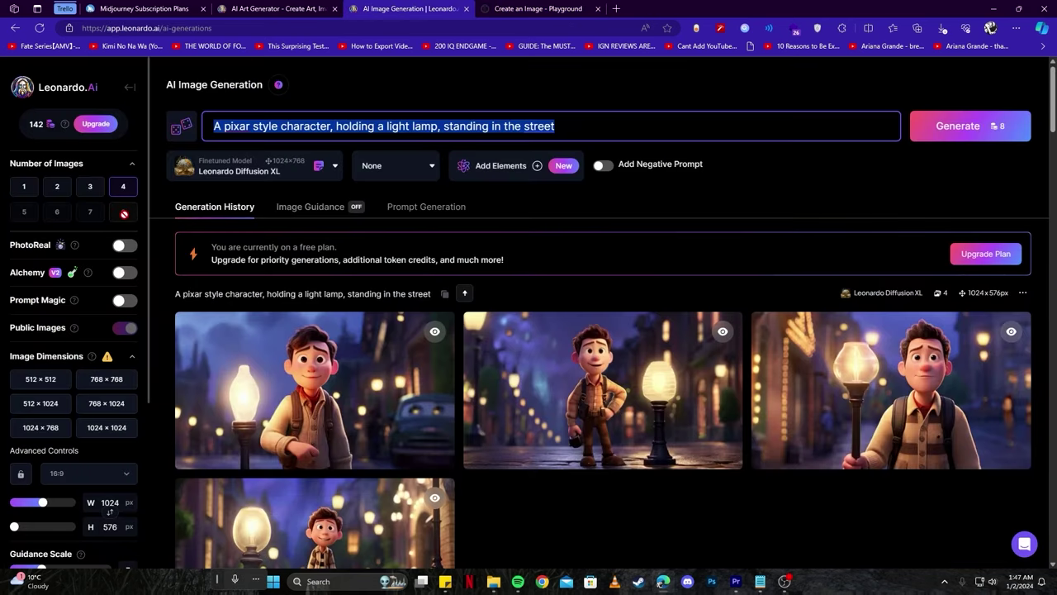
{"action": "left_click", "coordinate": [506, 8]}
{"action": "scroll", "coordinate": [483, 248], "scroll_direction": "down", "scroll_amount": 2}
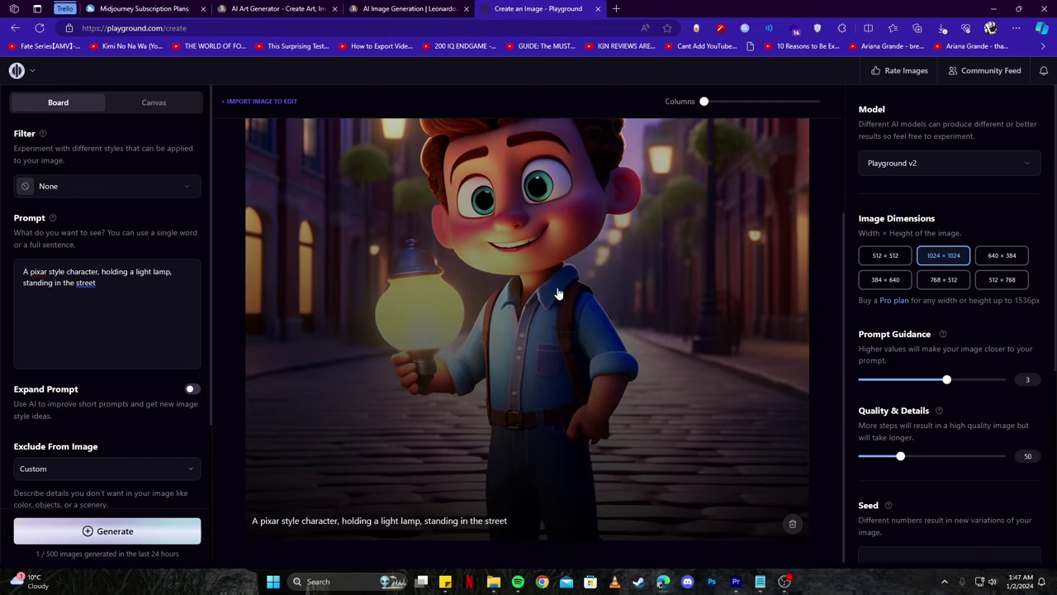
{"action": "scroll", "coordinate": [559, 293], "scroll_direction": "up", "scroll_amount": 2}
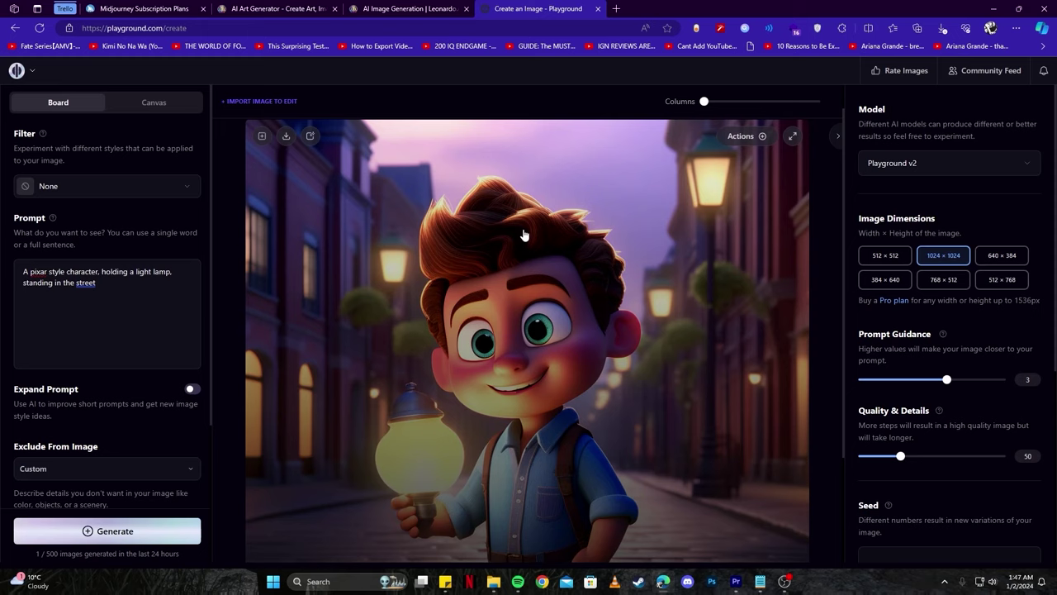
Step: Show the image's Actions menu with Upscale by 4x, then expand the lamp boy full size
{"action": "left_click", "coordinate": [762, 139]}
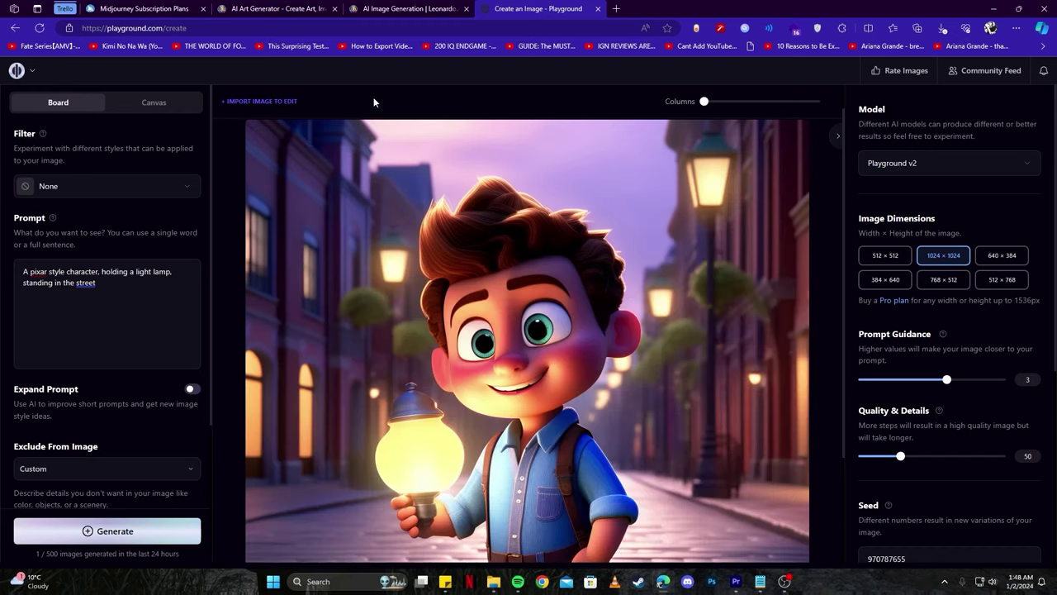
{"action": "mouse_move", "coordinate": [750, 155]}
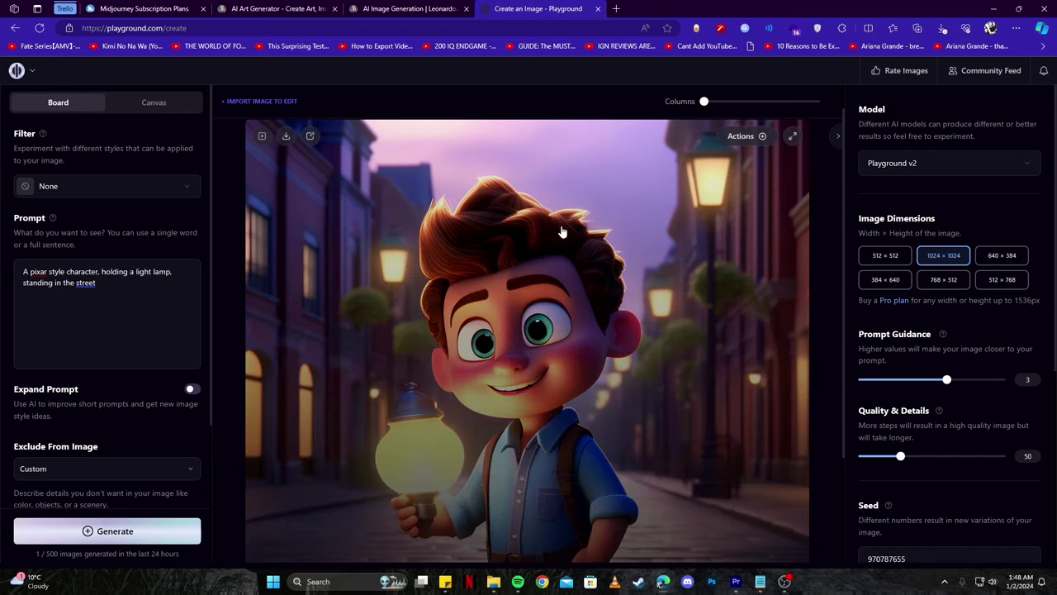
{"action": "left_click", "coordinate": [761, 138]}
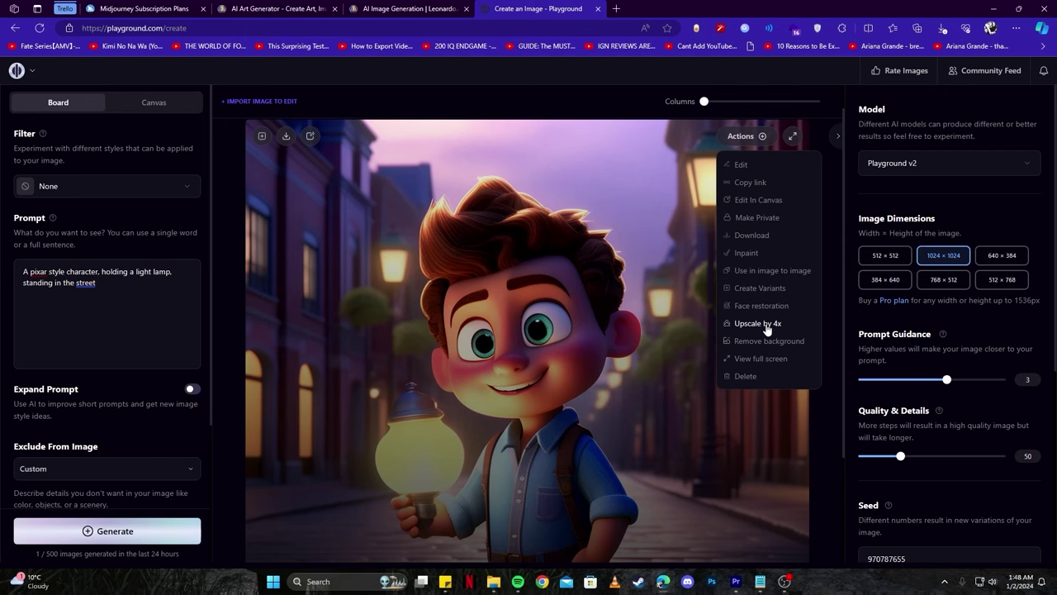
{"action": "left_click", "coordinate": [792, 136]}
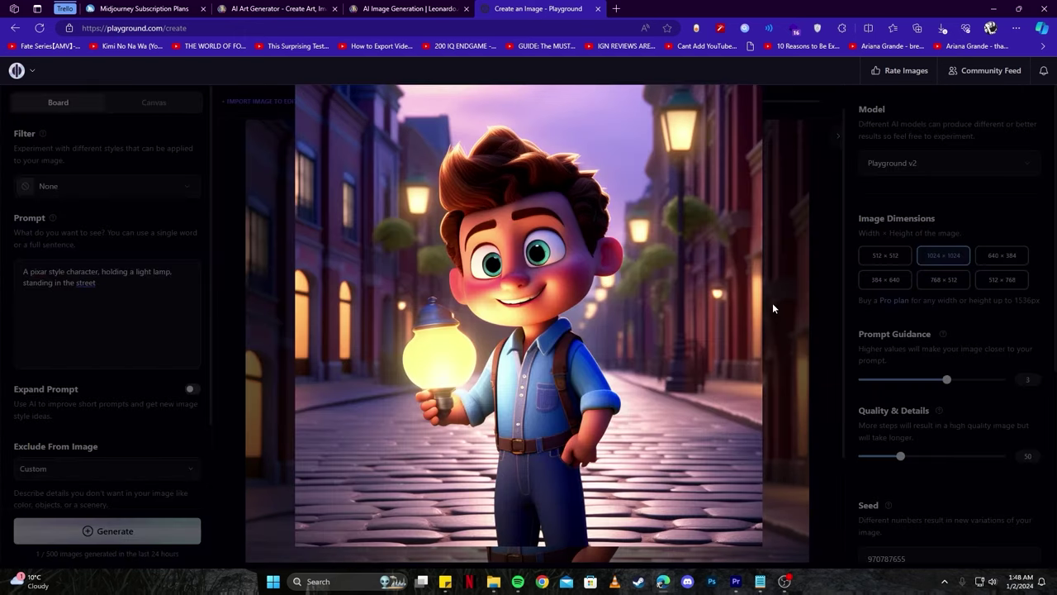